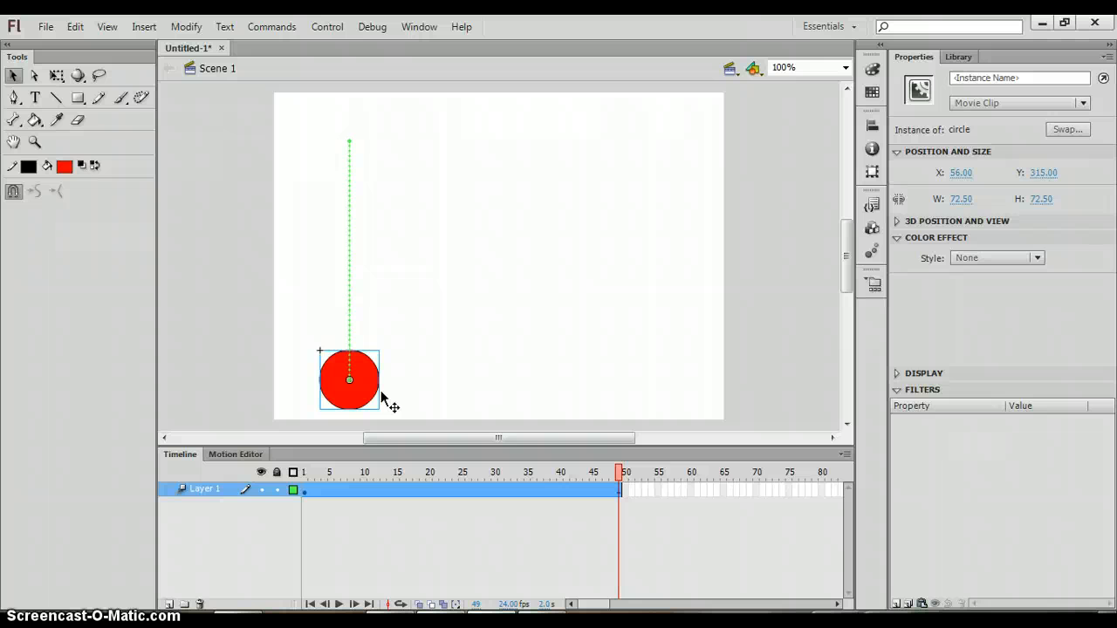
# Rename the first layer to circle
pyautogui.click(202, 490)
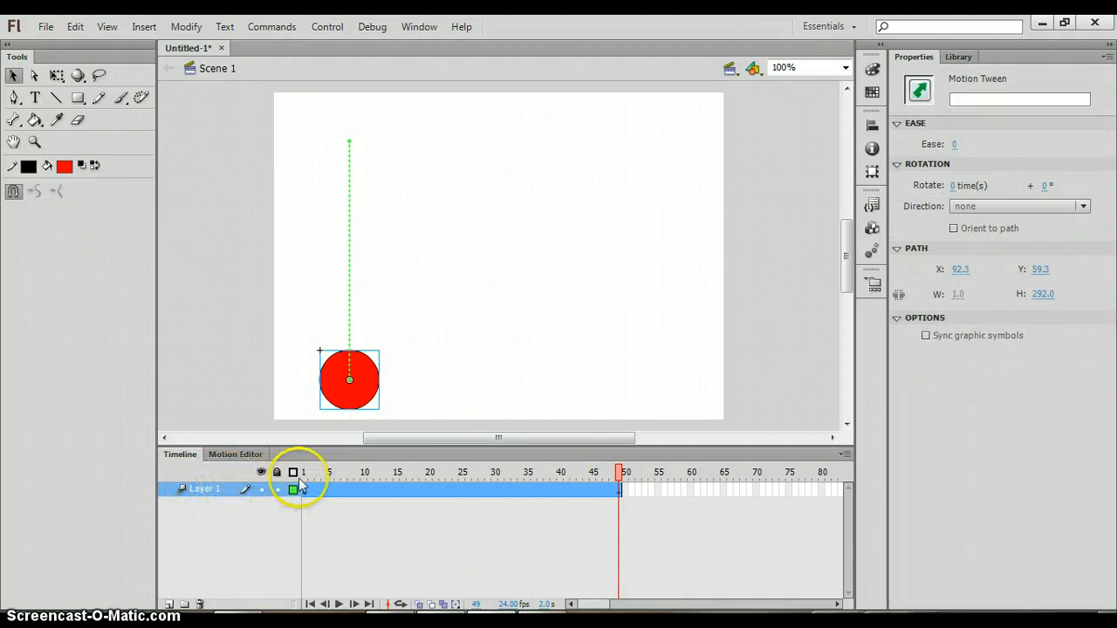
pyautogui.doubleClick(207, 492)
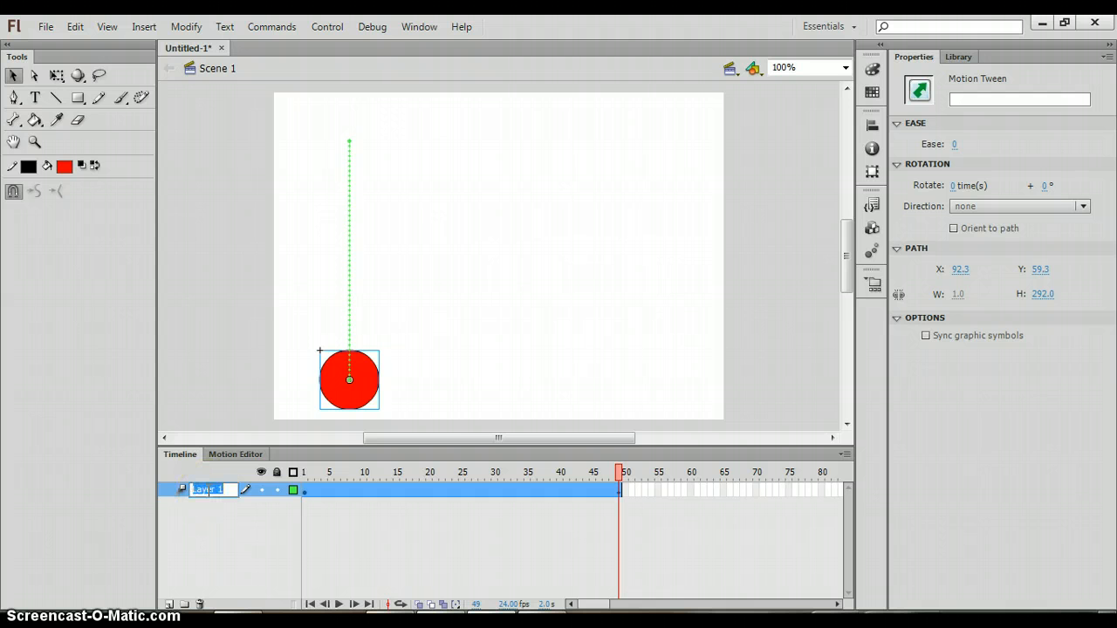
pyautogui.write('circle')
pyautogui.click(213, 530)
pyautogui.click(214, 531)
pyautogui.click(232, 487)
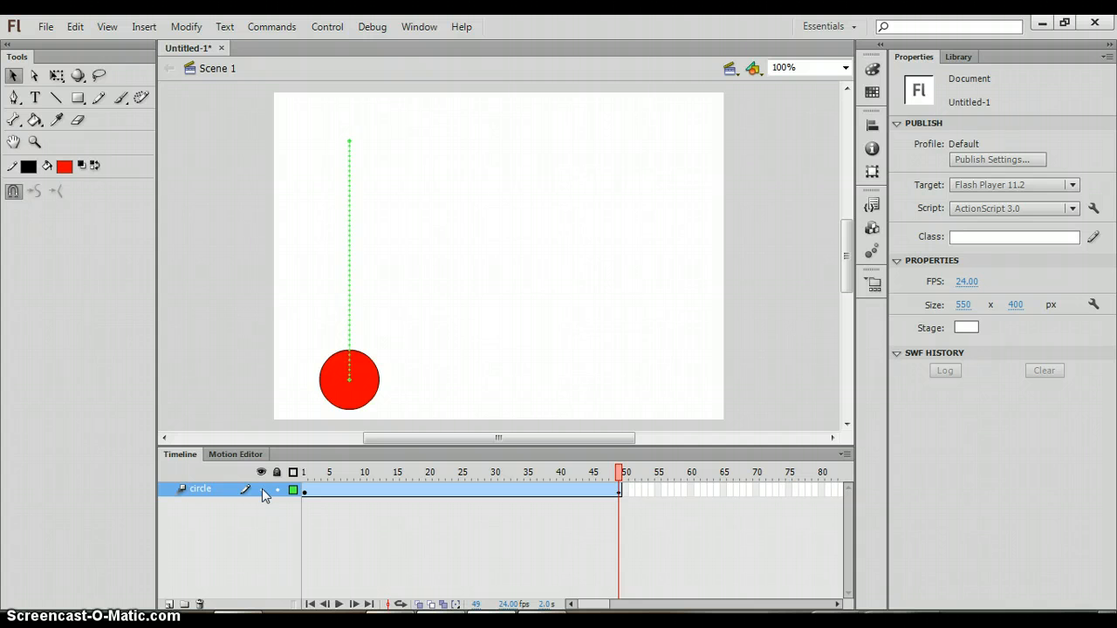
# Hide the circle layer and show it again
pyautogui.click(262, 489)
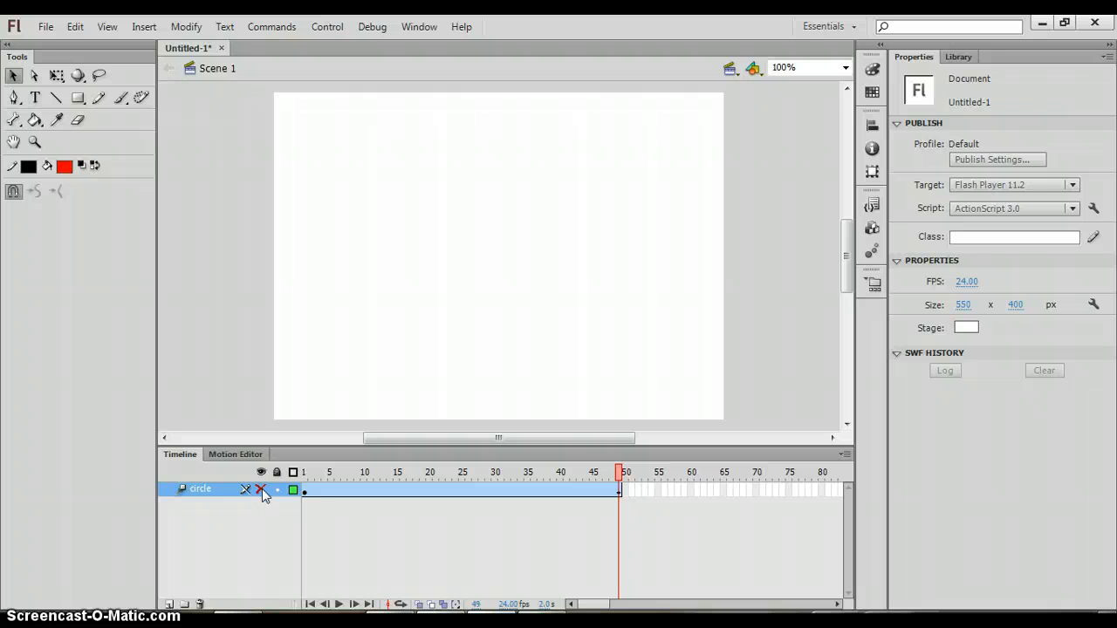
pyautogui.click(262, 489)
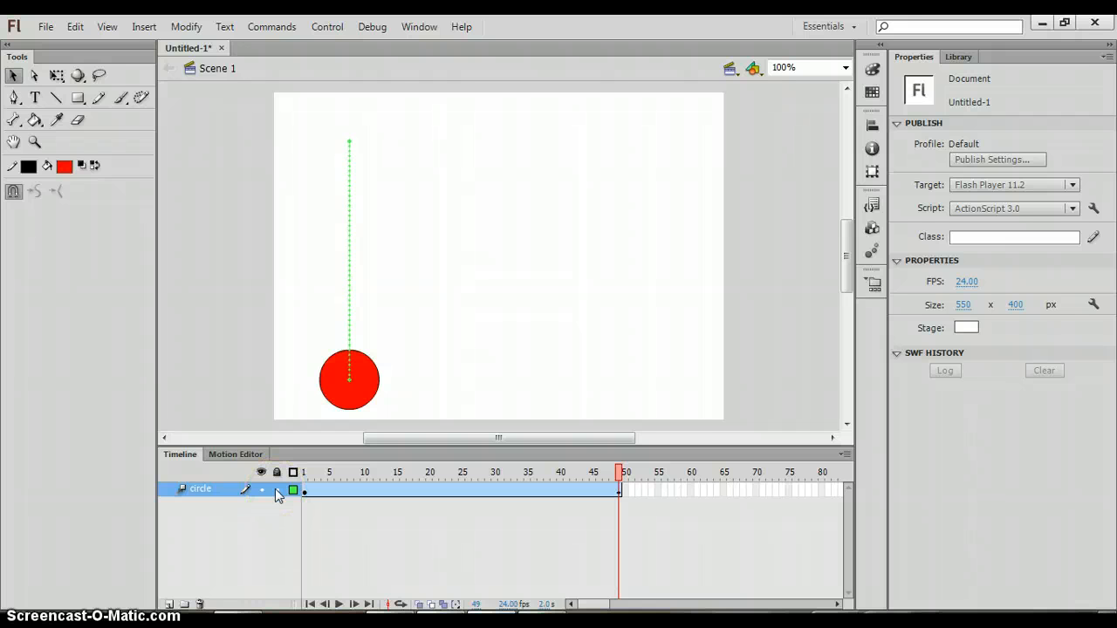
# Lock the circle layer, try to drag the circle on the stage, and unlock the layer again
pyautogui.click(277, 490)
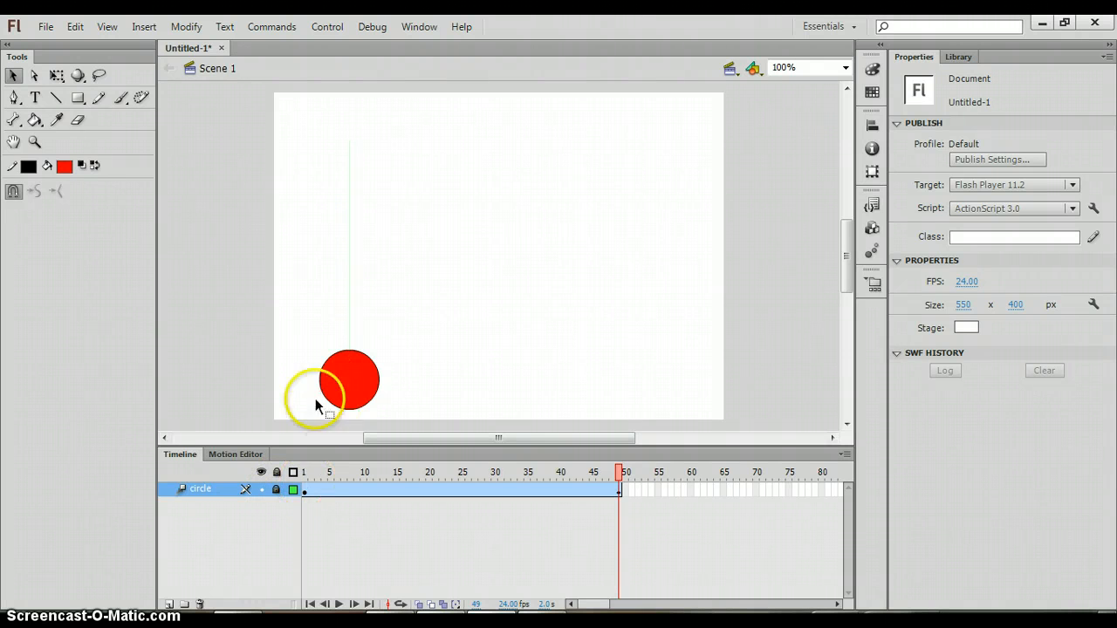
pyautogui.click(335, 388)
pyautogui.click(352, 364)
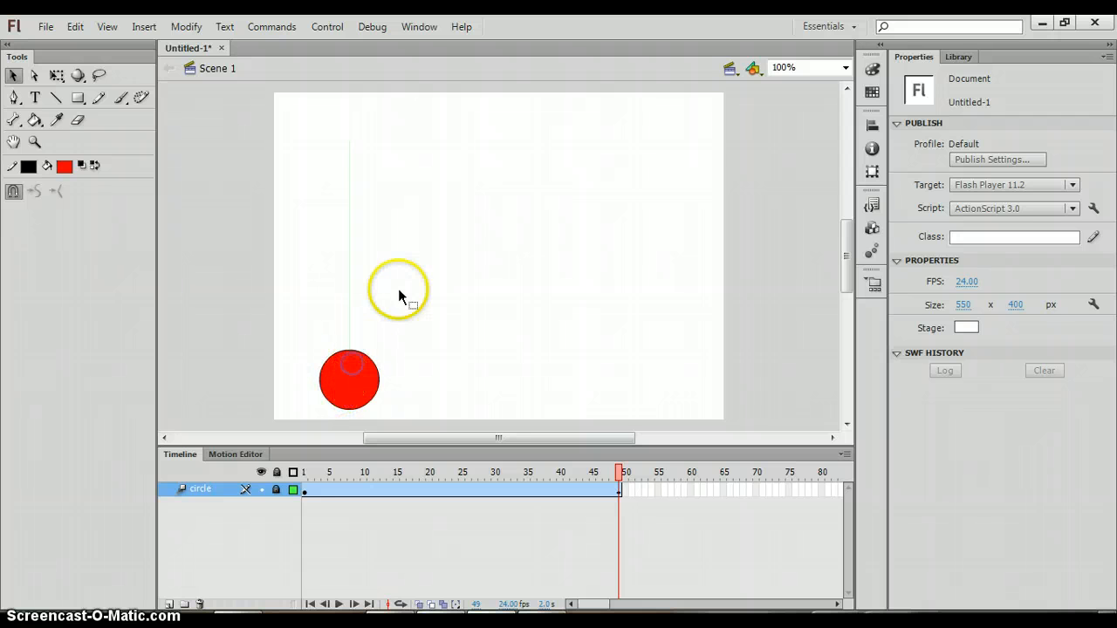
pyautogui.moveTo(348, 381); pyautogui.dragTo(403, 332)
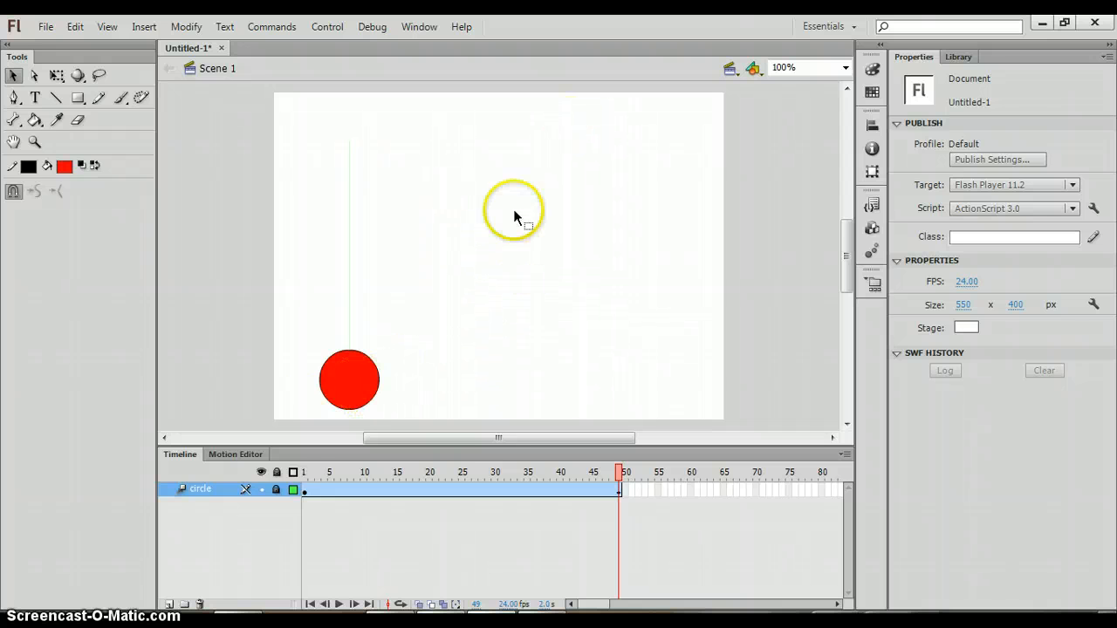
pyautogui.click(275, 489)
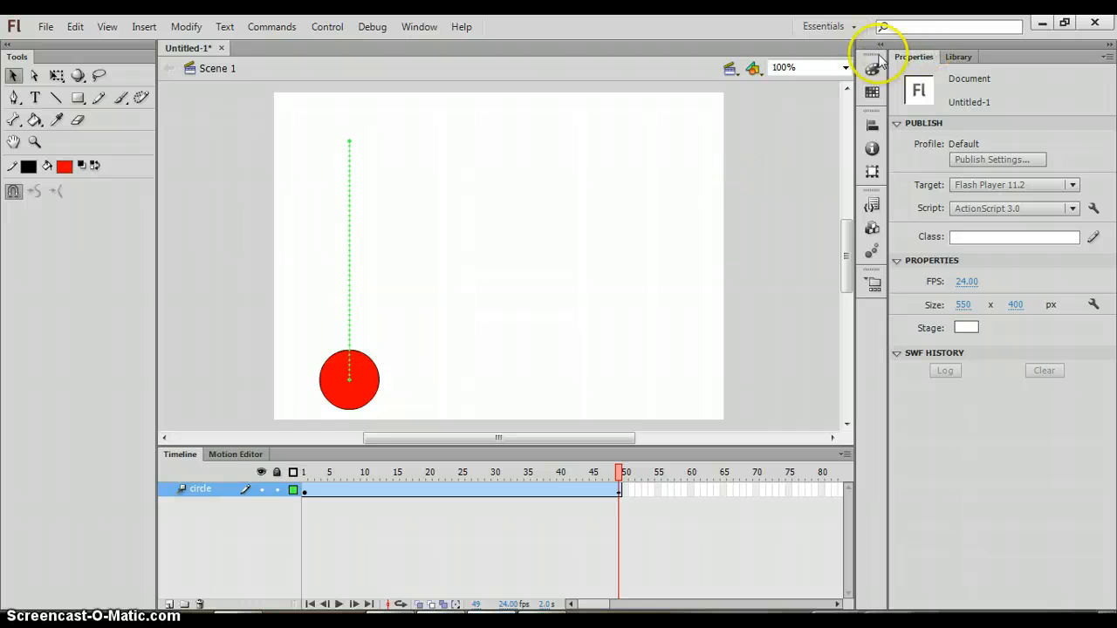
# Fit the stage in the window, add a new layer above circle and name it square
pyautogui.click(850, 70)
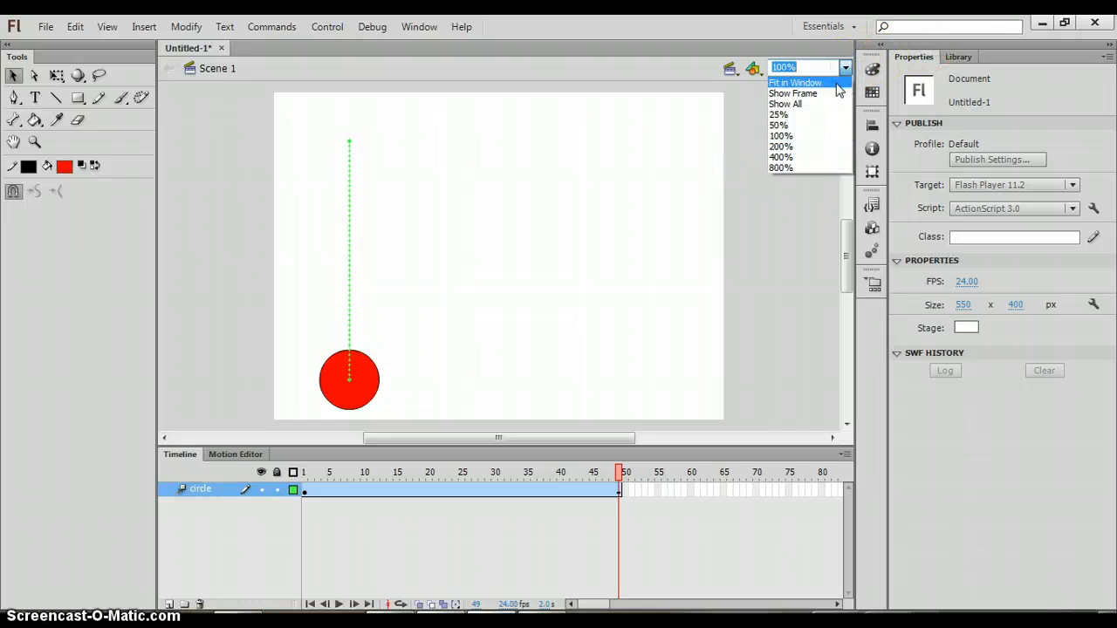
pyautogui.click(836, 82)
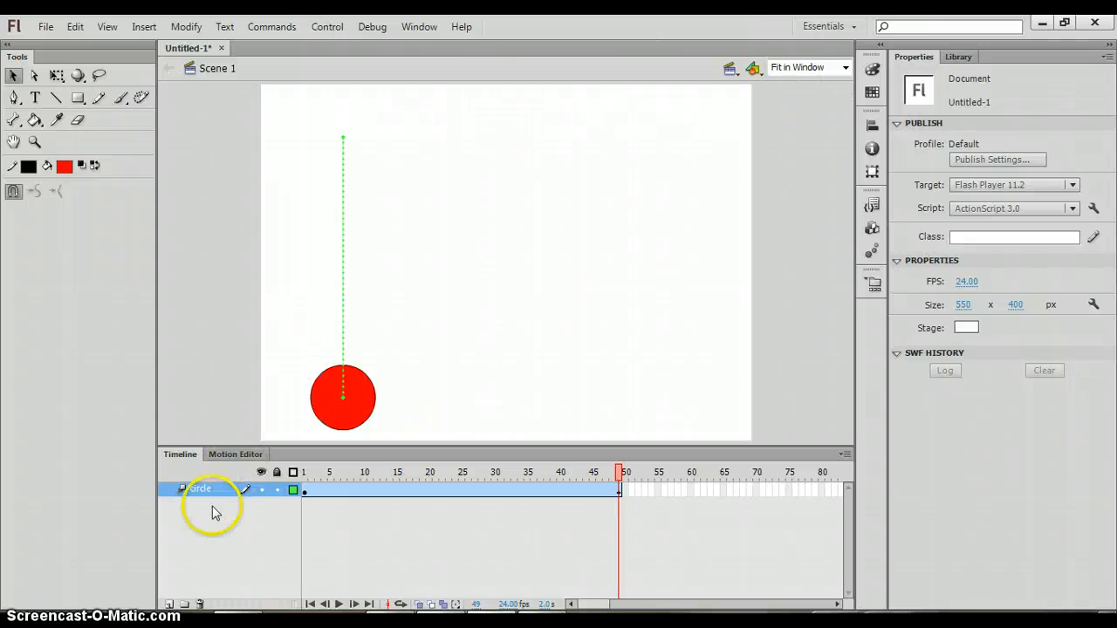
pyautogui.click(169, 604)
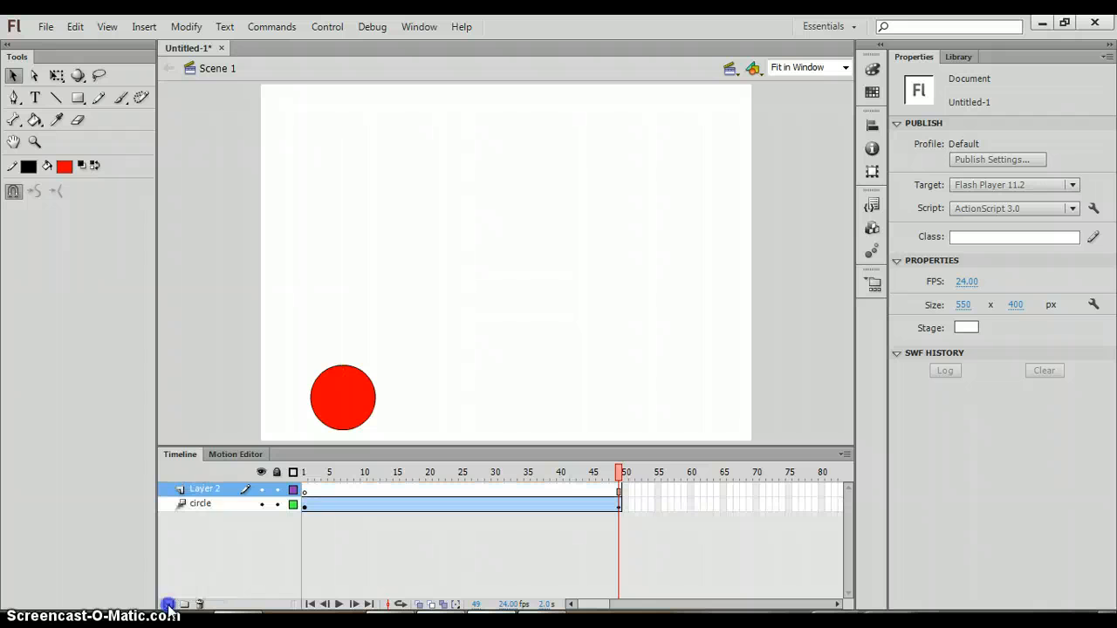
pyautogui.doubleClick(203, 490)
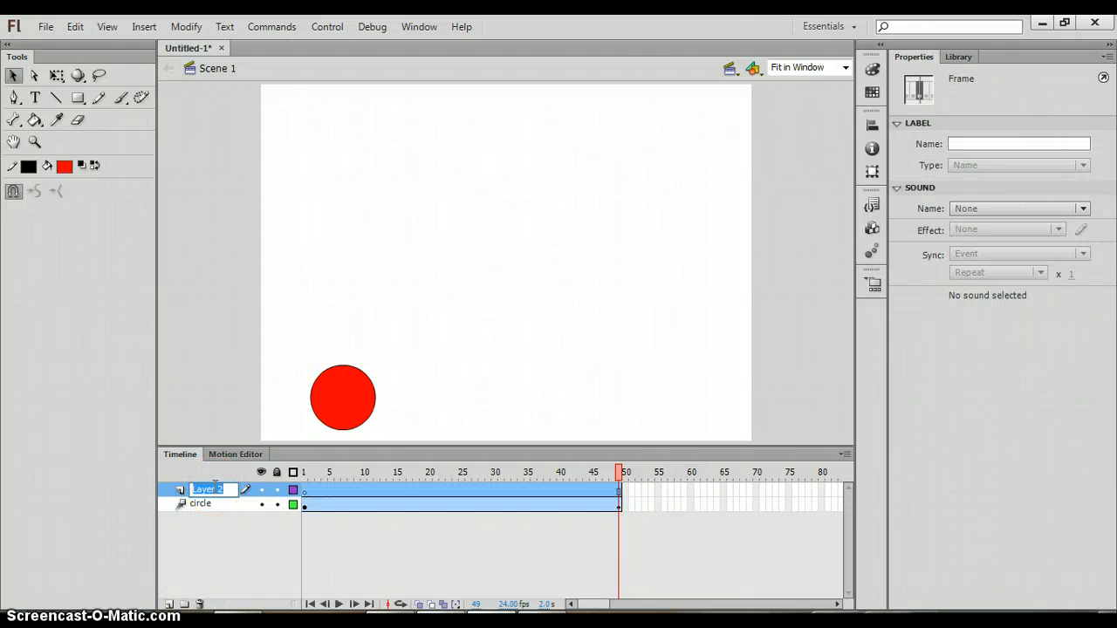
pyautogui.write('square')
pyautogui.click(312, 486)
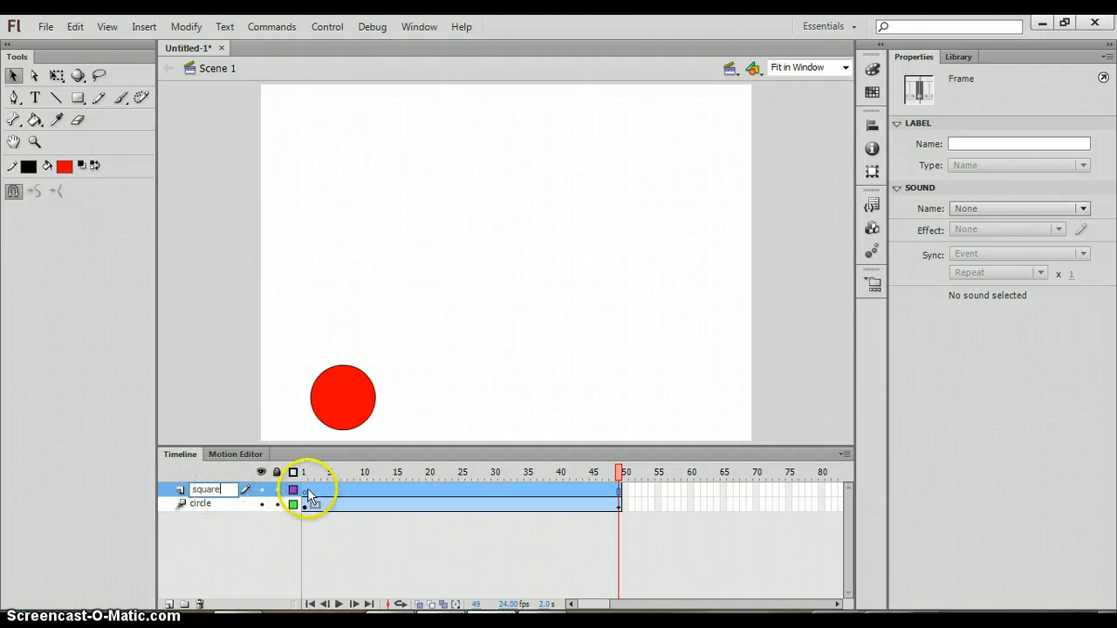
# On frame 1 of the square layer, draw a blue-filled square about 58.7 px wide on the stage's left side
pyautogui.click(306, 491)
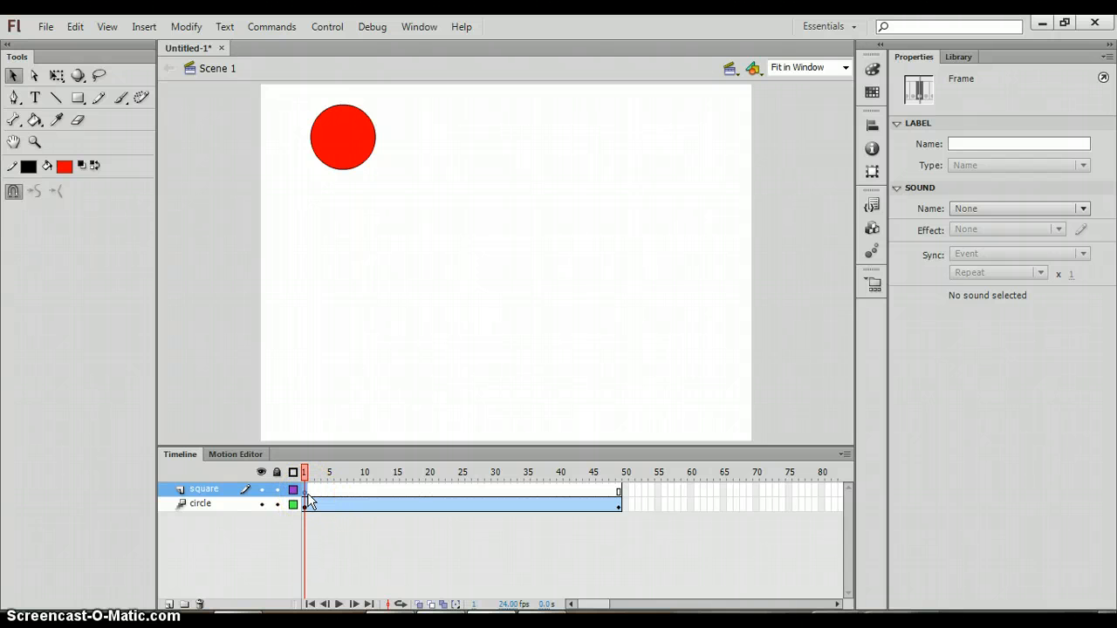
pyautogui.click(77, 99)
pyautogui.click(68, 165)
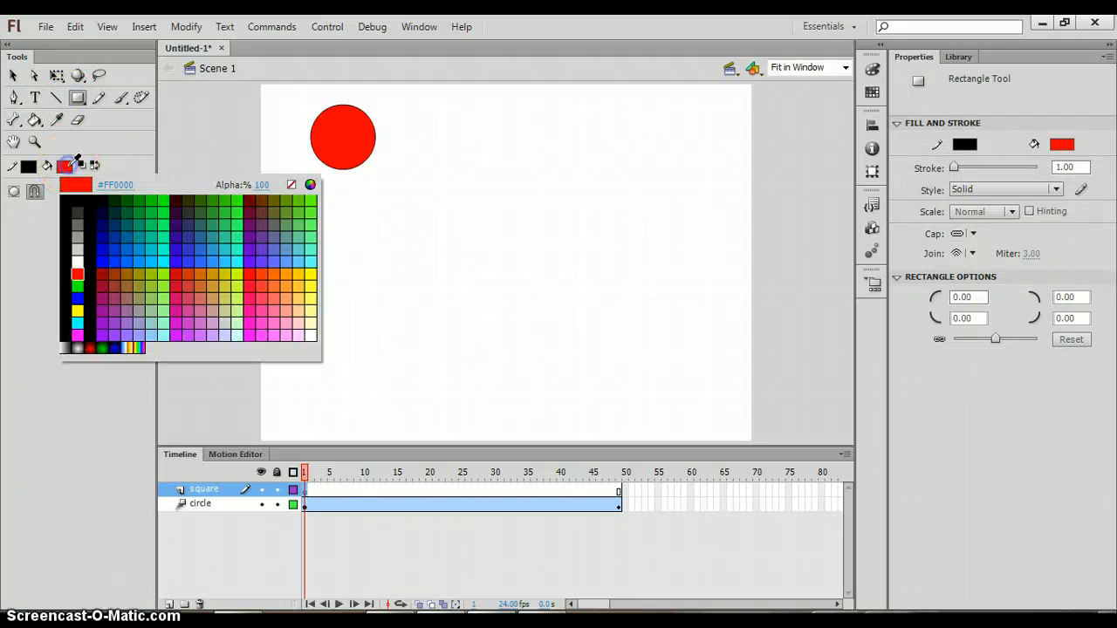
pyautogui.click(77, 298)
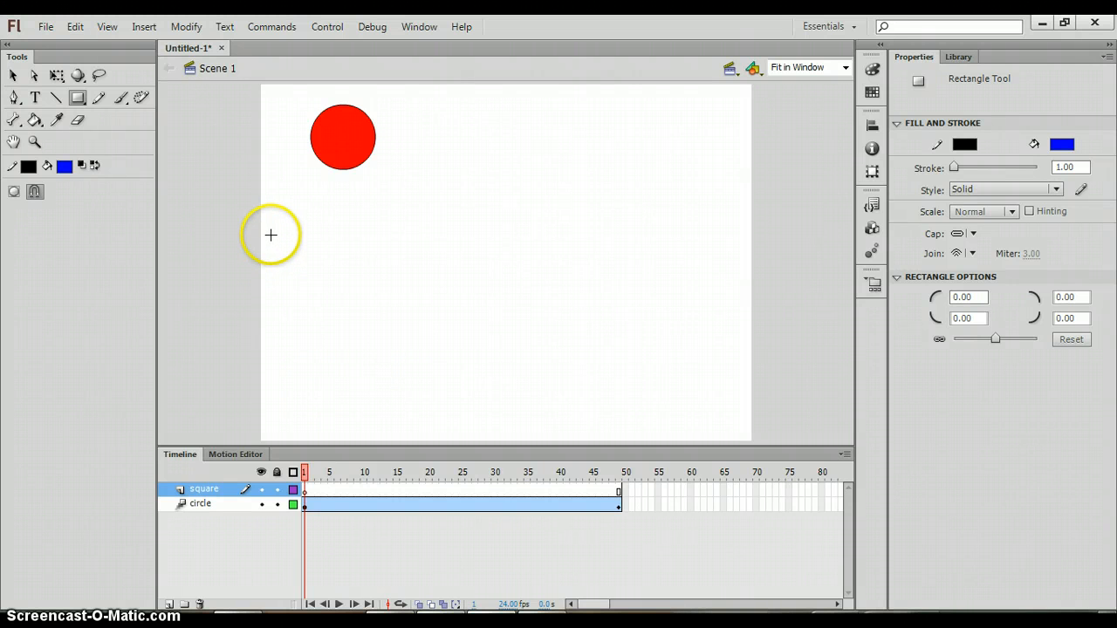
pyautogui.moveTo(271, 235); pyautogui.dragTo(279, 288)
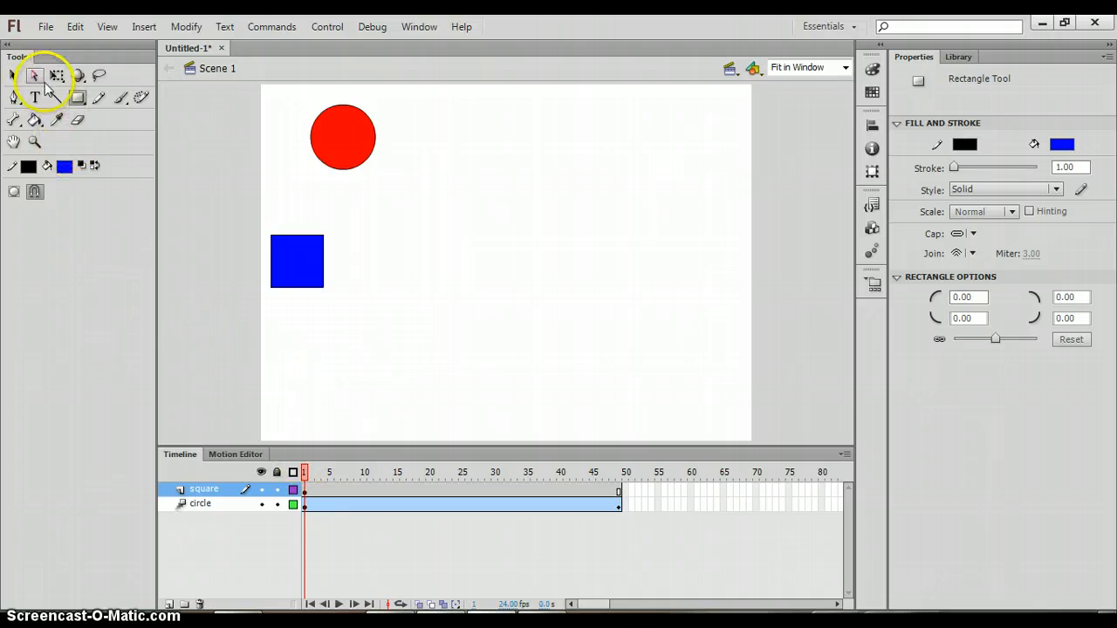
# Select the square and convert it to a Movie Clip symbol named square
pyautogui.click(13, 76)
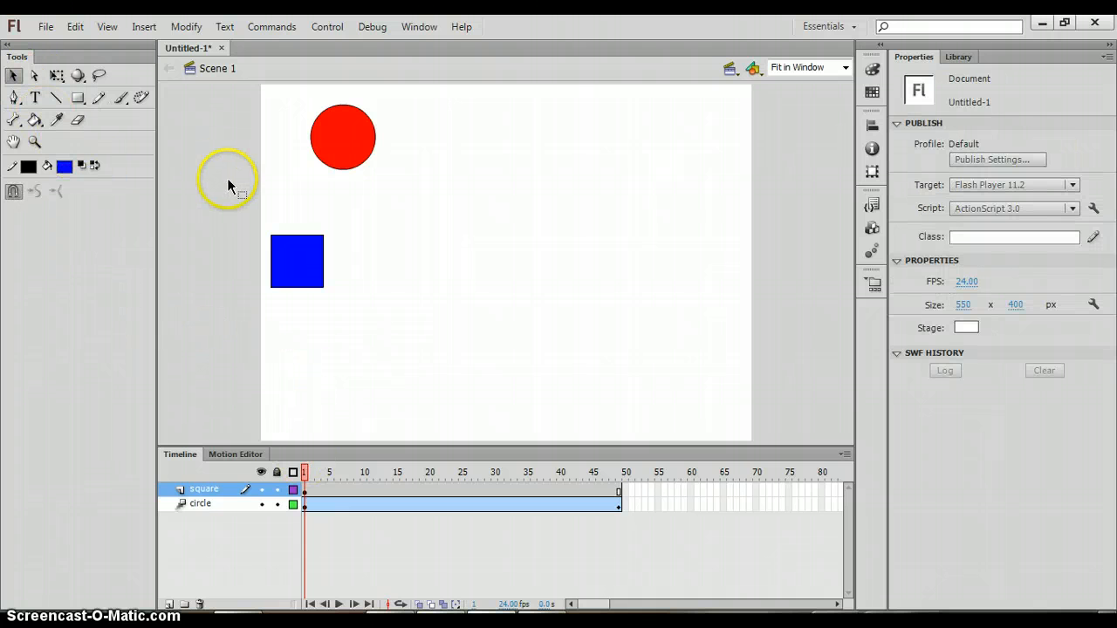
pyautogui.moveTo(239, 203); pyautogui.dragTo(389, 377)
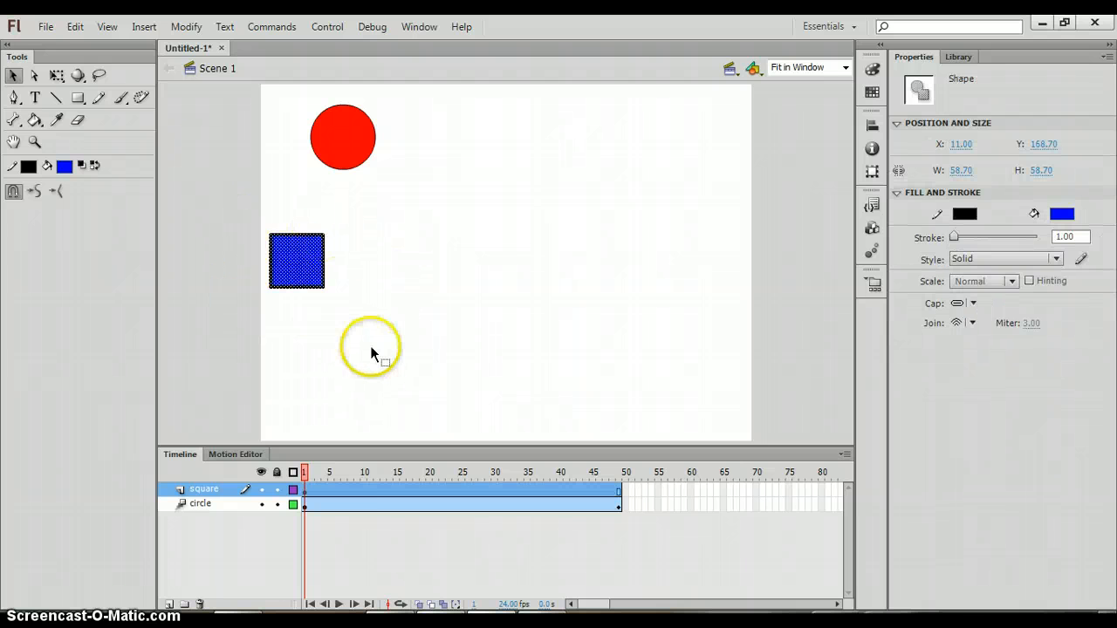
pyautogui.press('F8')
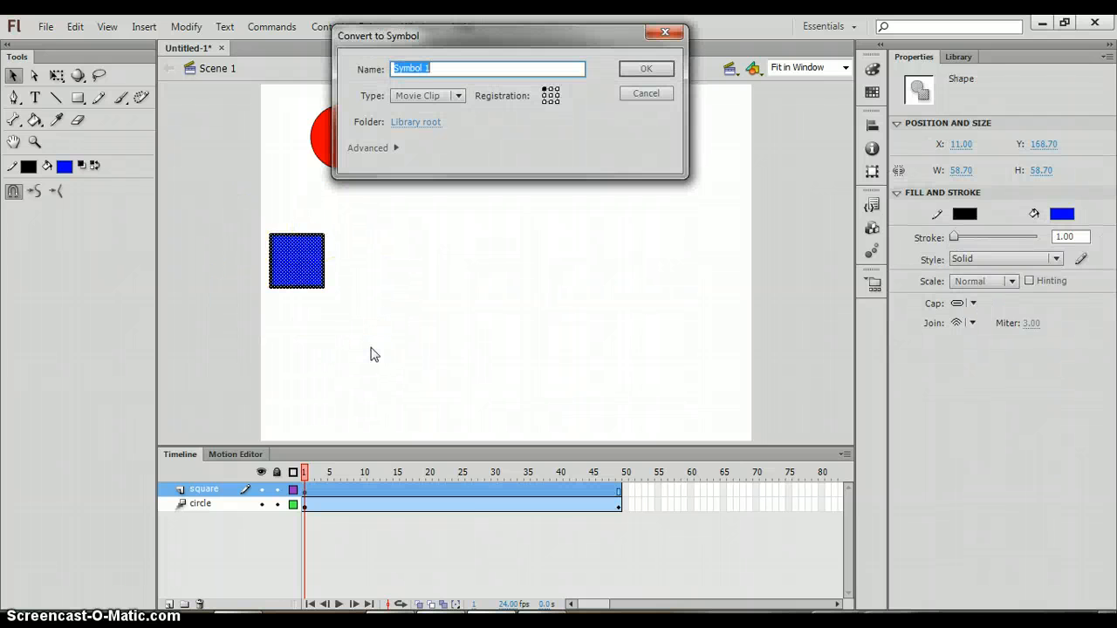
pyautogui.write('square')
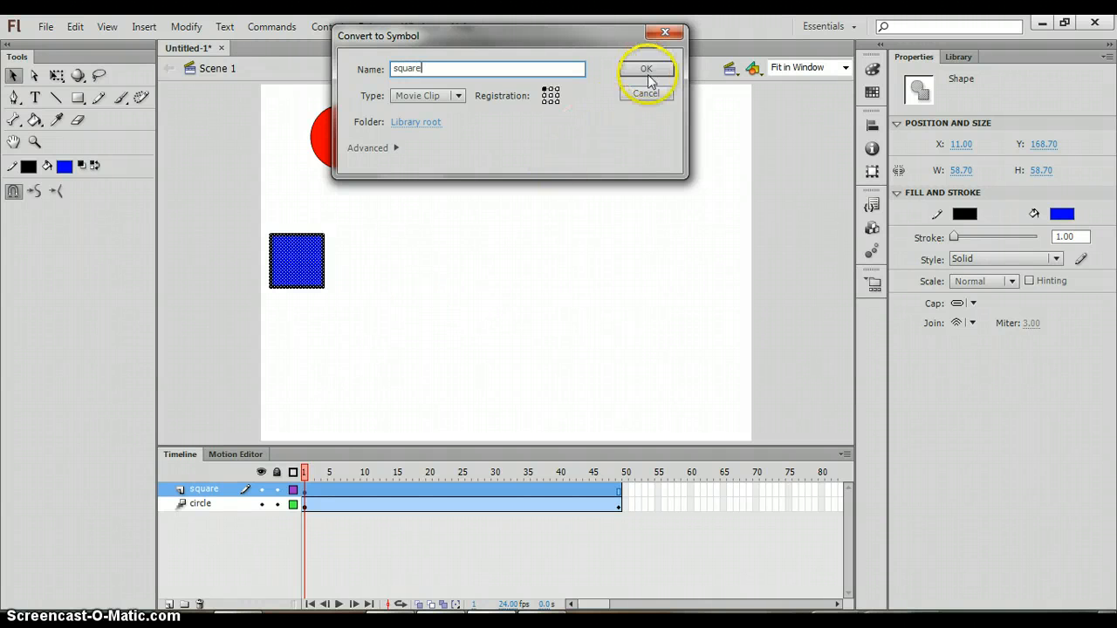
pyautogui.click(636, 70)
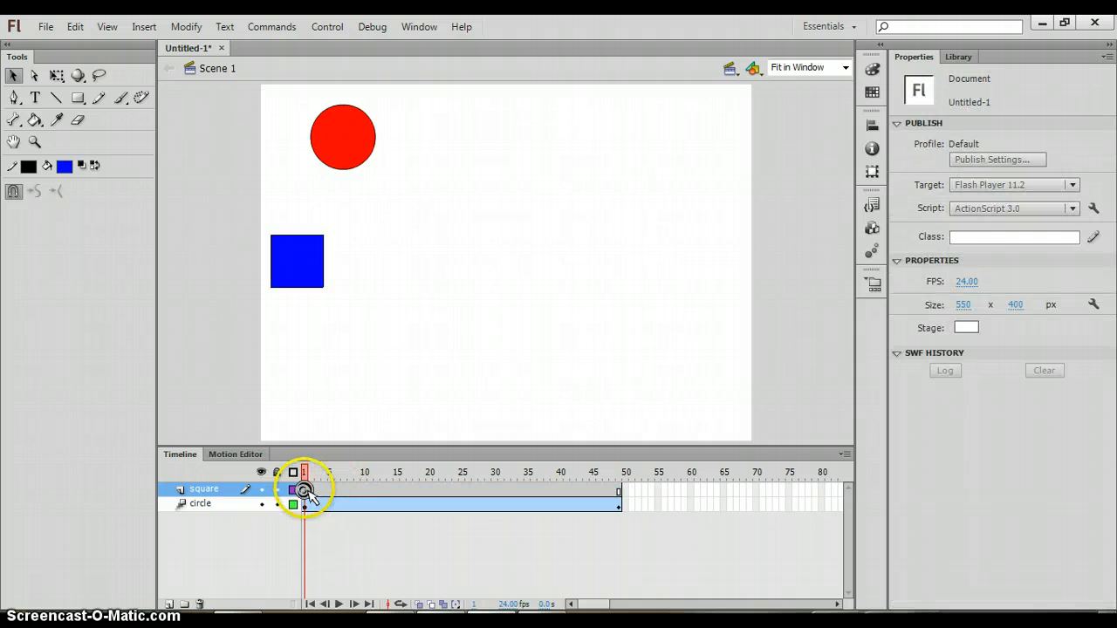
# Apply a motion tween to the square layer starting at frame 1
pyautogui.click(305, 493)
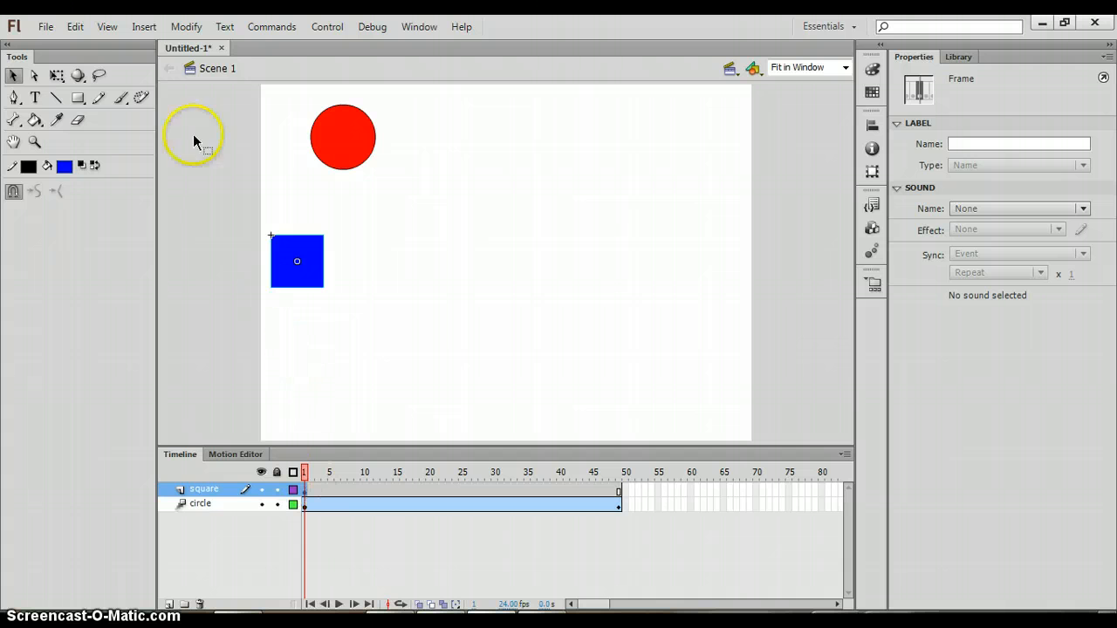
pyautogui.click(144, 27)
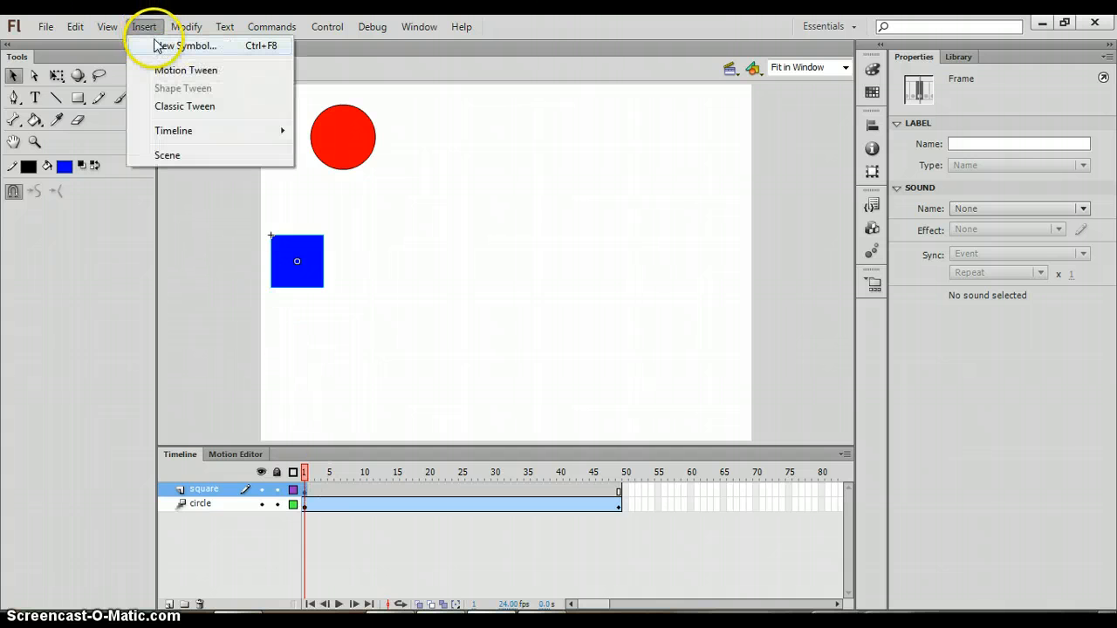
pyautogui.click(160, 71)
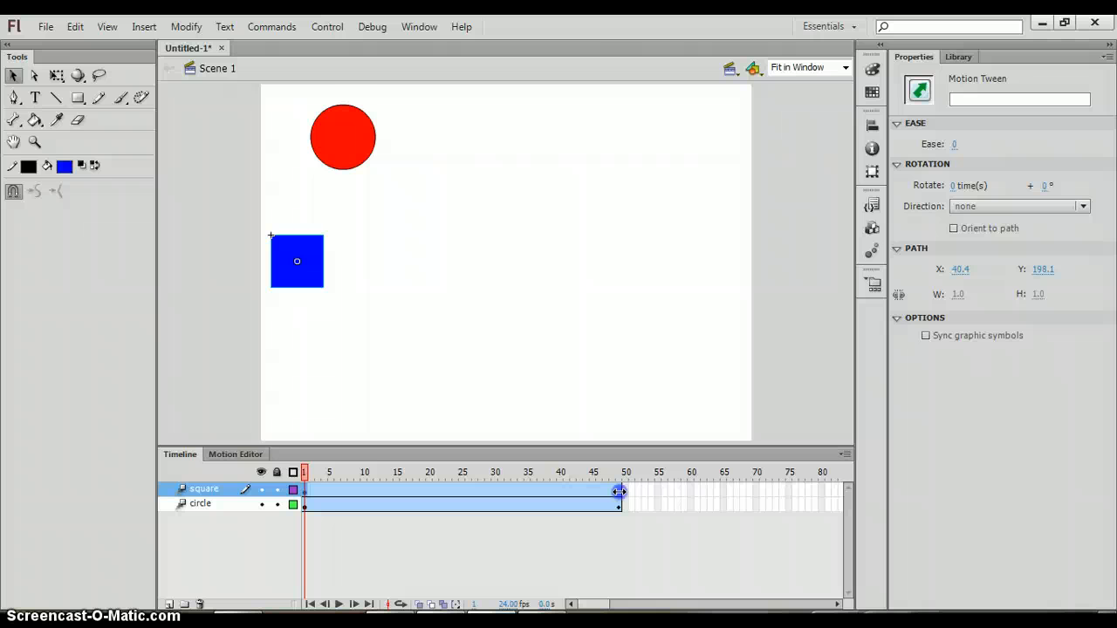
# At frame 49, move the square horizontally to the right side of the stage, to about X 421.75
pyautogui.click(619, 491)
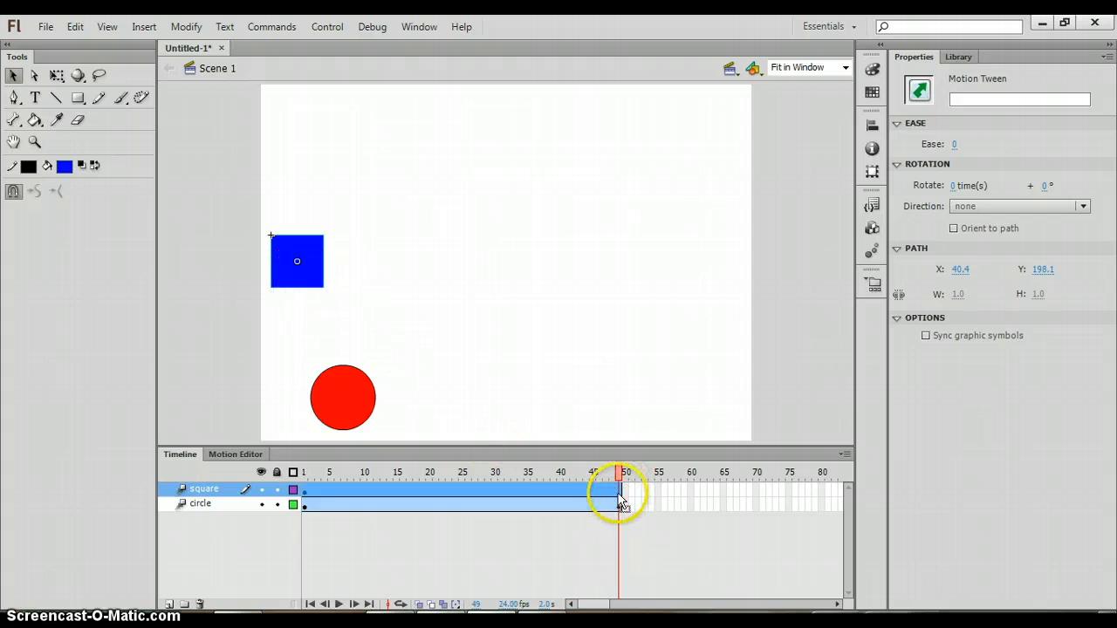
pyautogui.moveTo(312, 280); pyautogui.dragTo(679, 286)
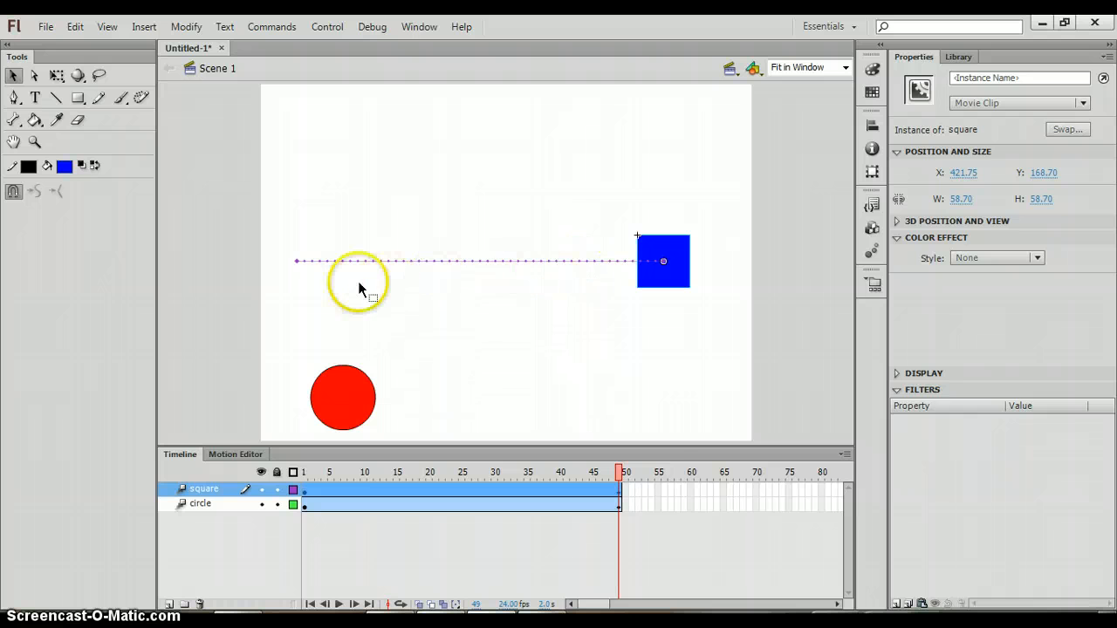
pyautogui.click(678, 454)
# Play the timeline to preview the circle and square animations
pyautogui.press('Return')
pyautogui.press('Return')
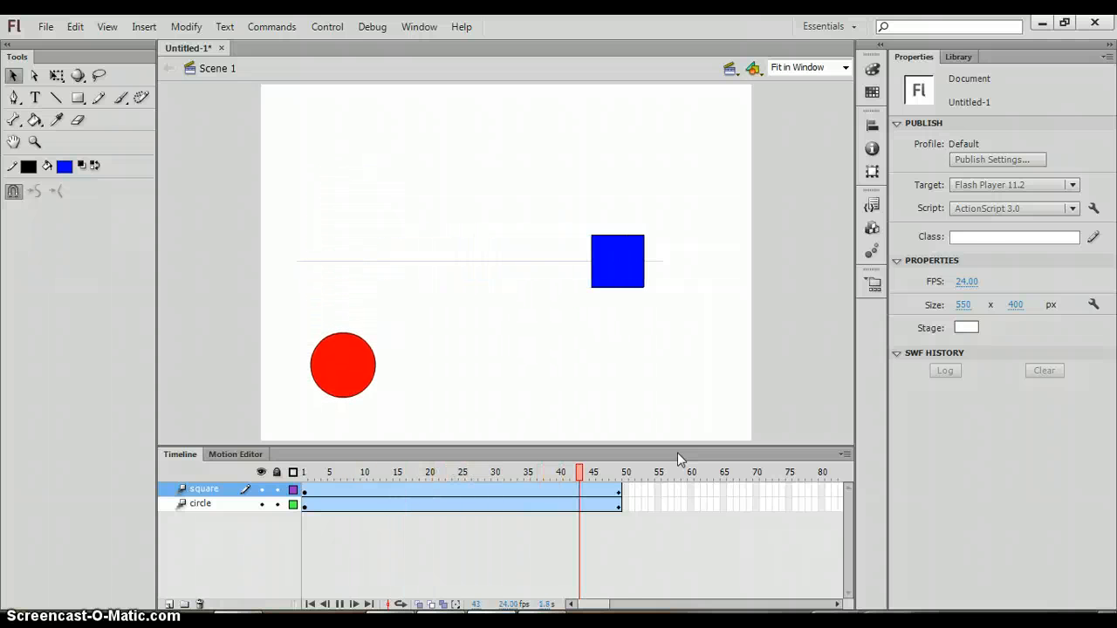
pyautogui.press('Return')
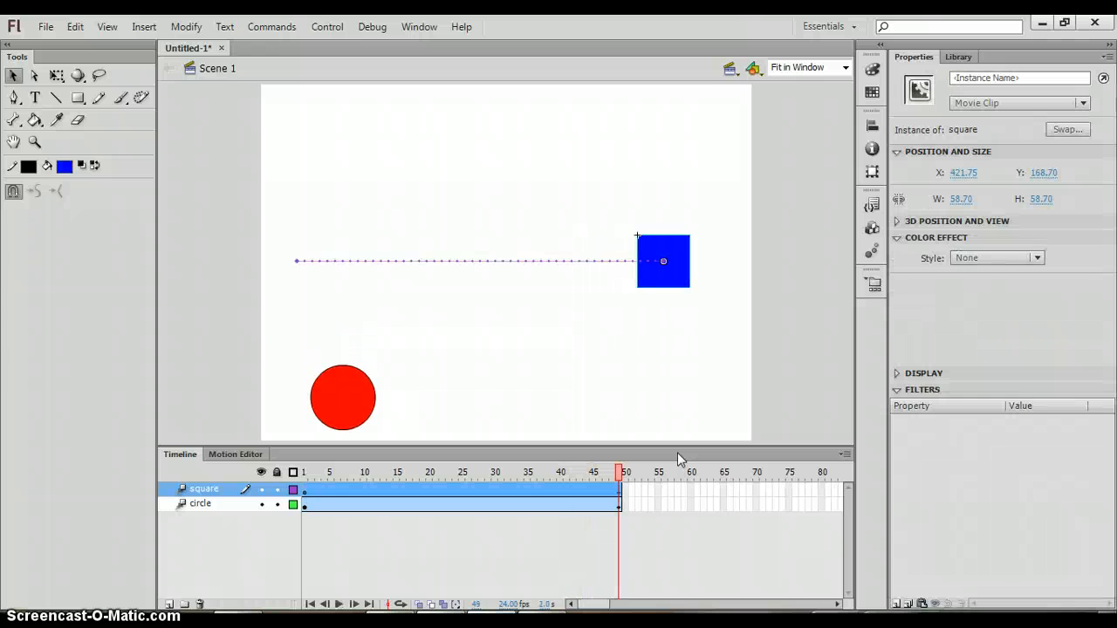
# At frame 1, move the square left so it starts just off the stage, at about X -57.75
pyautogui.click(307, 494)
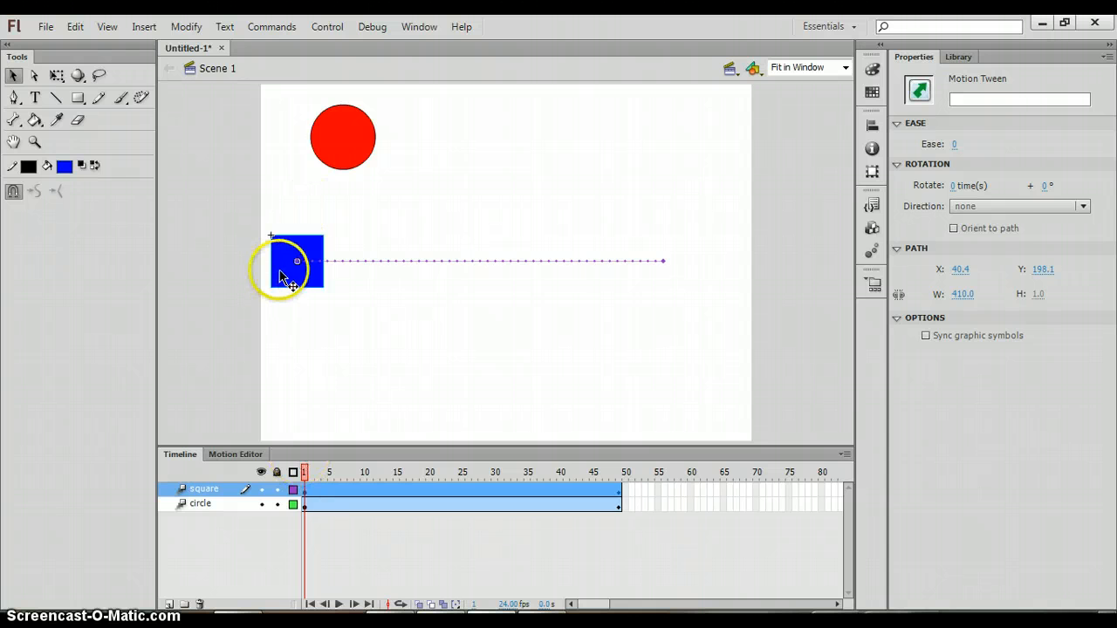
pyautogui.moveTo(308, 274); pyautogui.dragTo(218, 278)
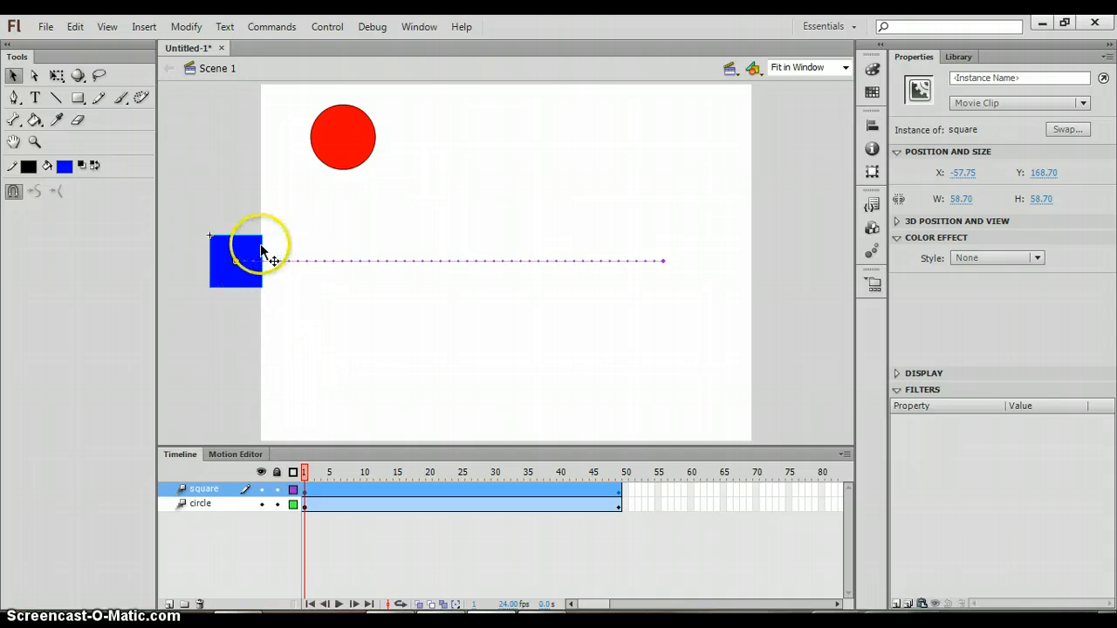
pyautogui.click(287, 420)
# Play the timeline again to preview the updated square animation
pyautogui.press('Return')
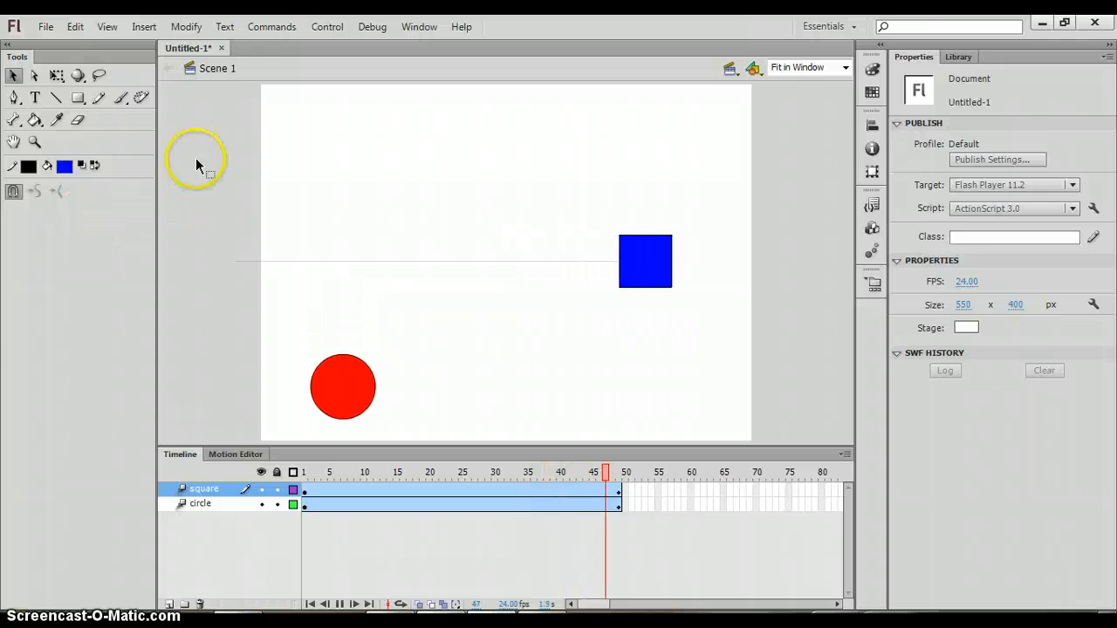
pyautogui.press('Return')
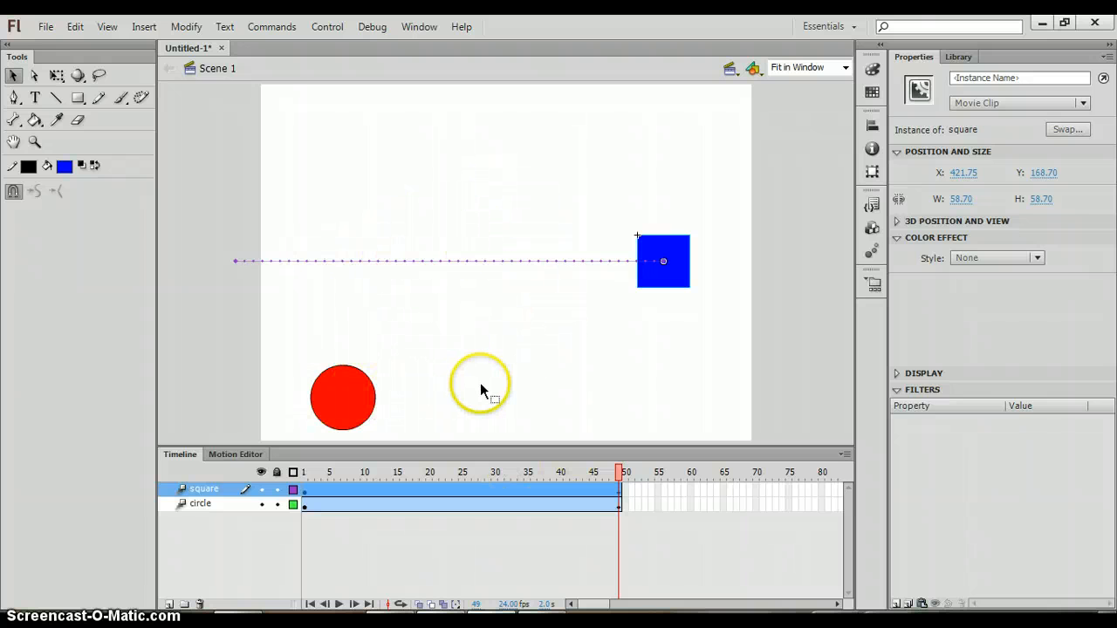
pyautogui.press('Return')
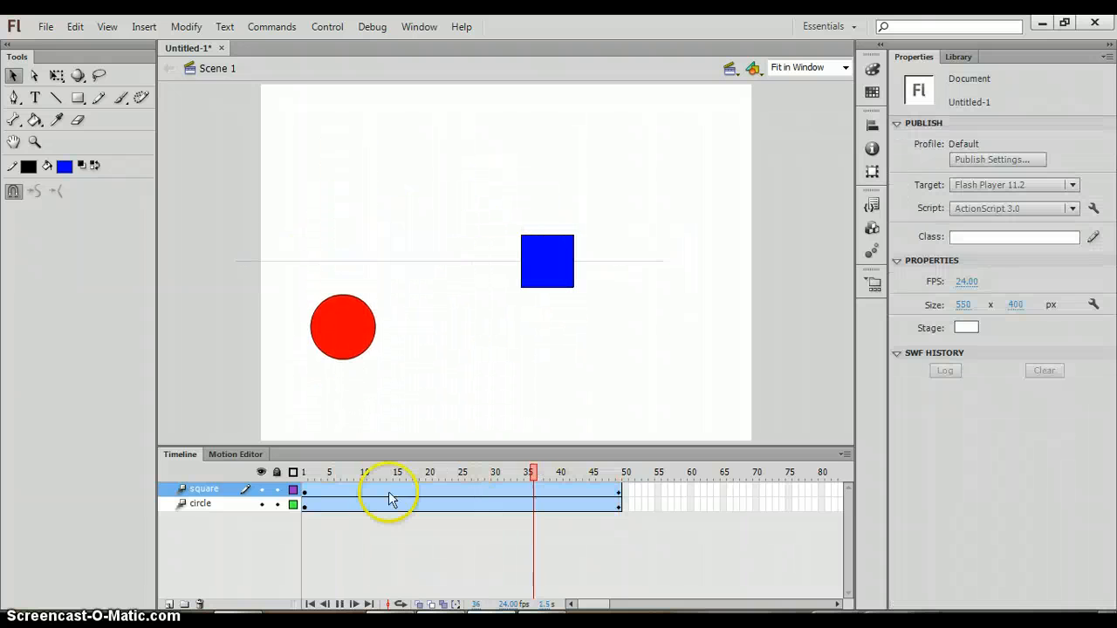
# Select the square's tween at frame 1 and play the animation to preview it
pyautogui.click(304, 490)
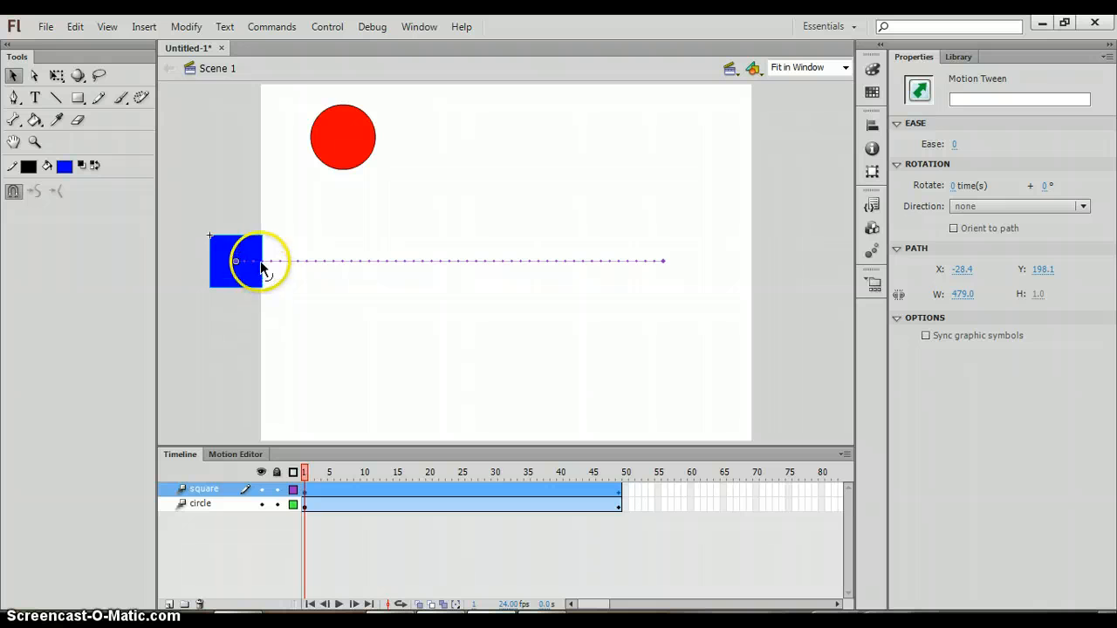
pyautogui.click(274, 236)
pyautogui.press('Return')
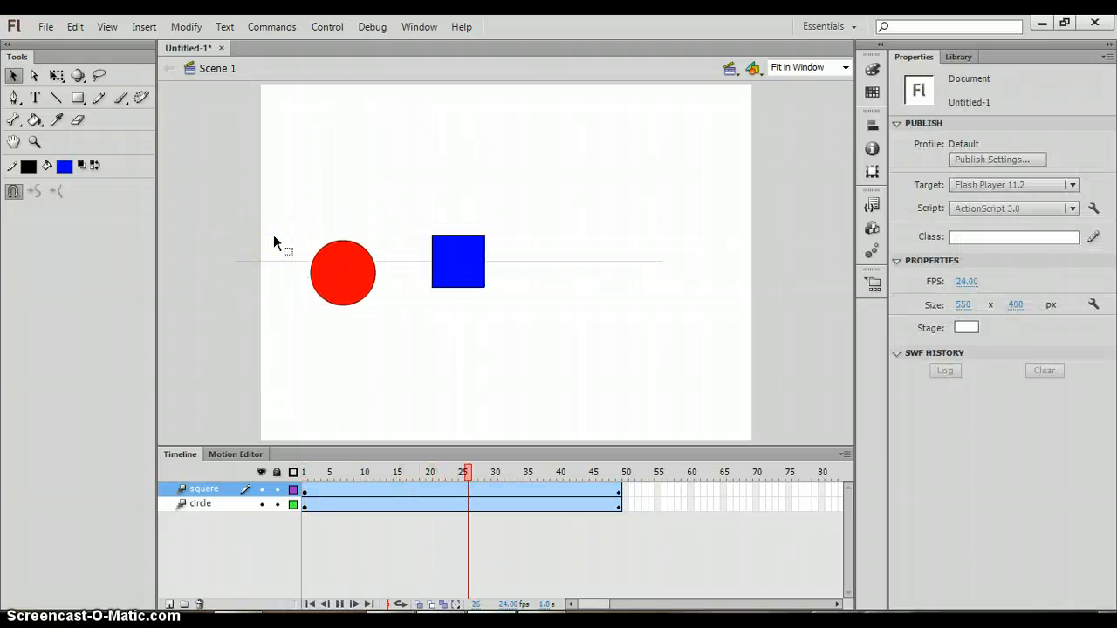
# Bend the square's motion path into a downward curve and play the timeline to preview it
pyautogui.click(276, 225)
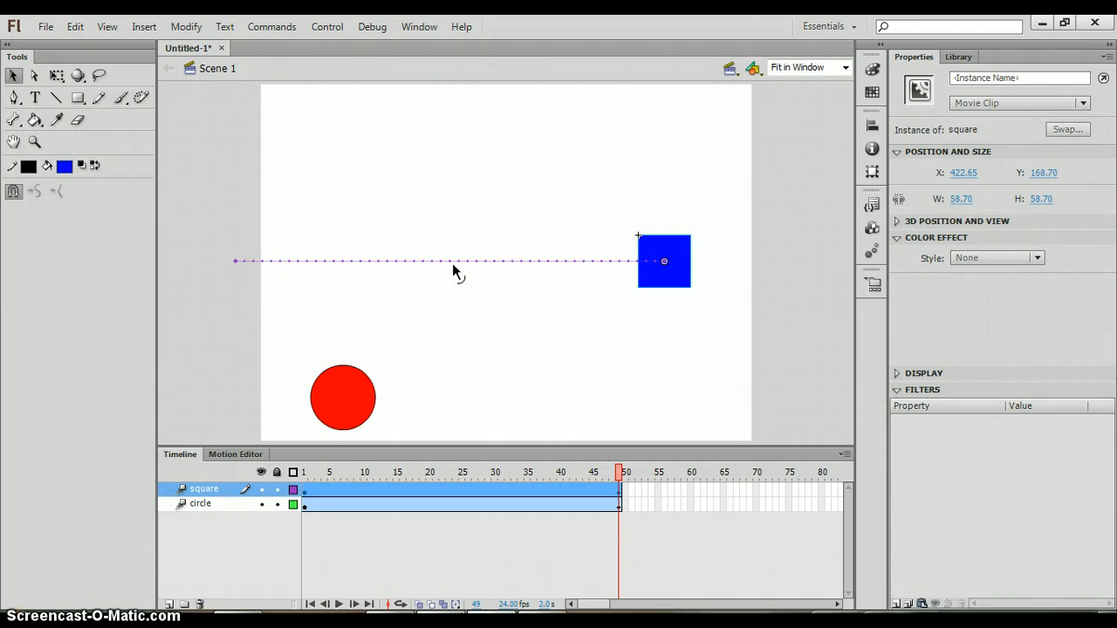
pyautogui.click(444, 262)
pyautogui.moveTo(444, 263); pyautogui.dragTo(447, 345)
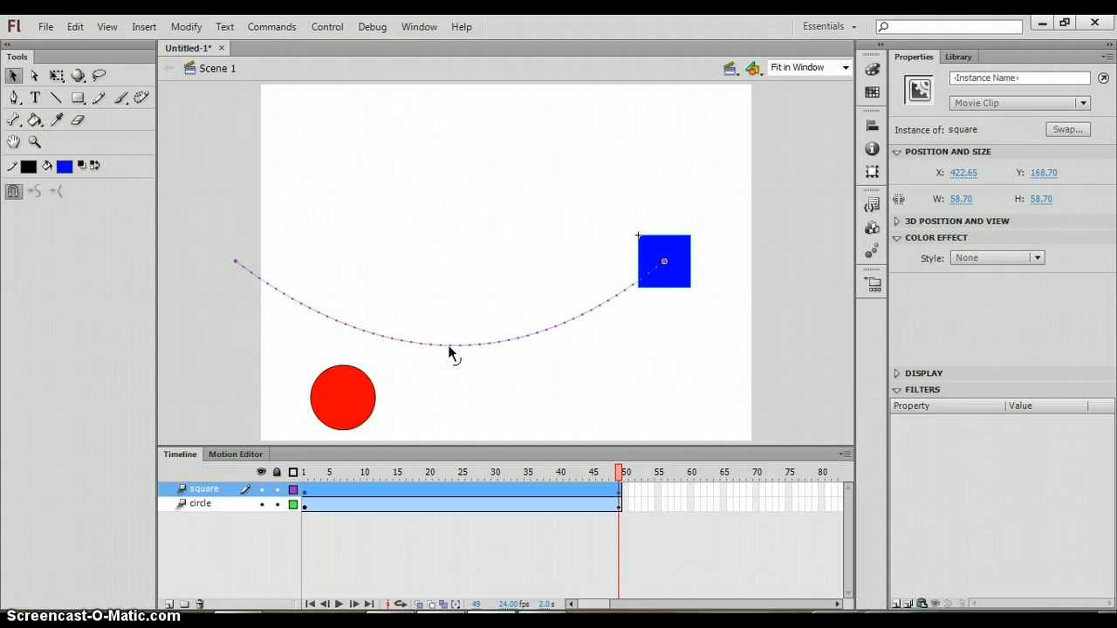
pyautogui.press('Return')
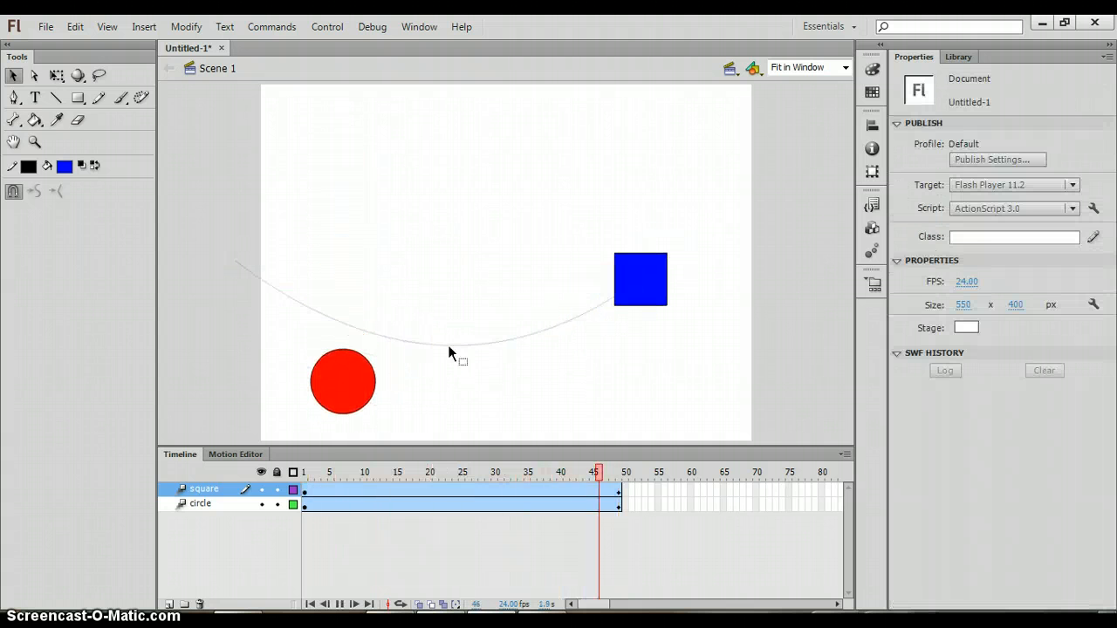
pyautogui.press('Return')
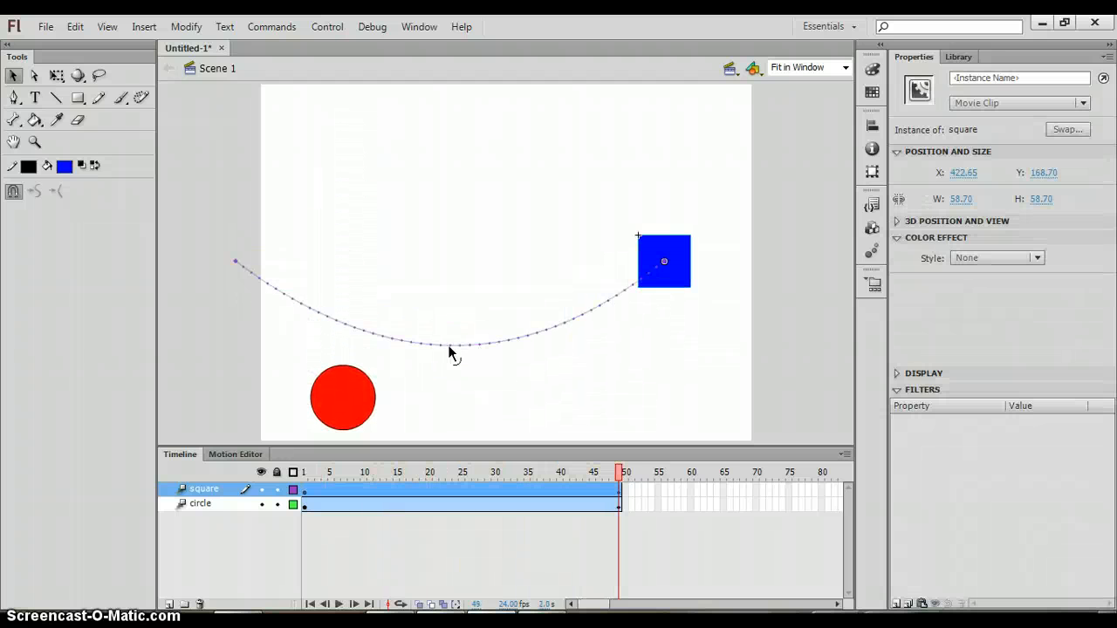
# At frame 1, move the circle down to about Y 94
pyautogui.click(304, 491)
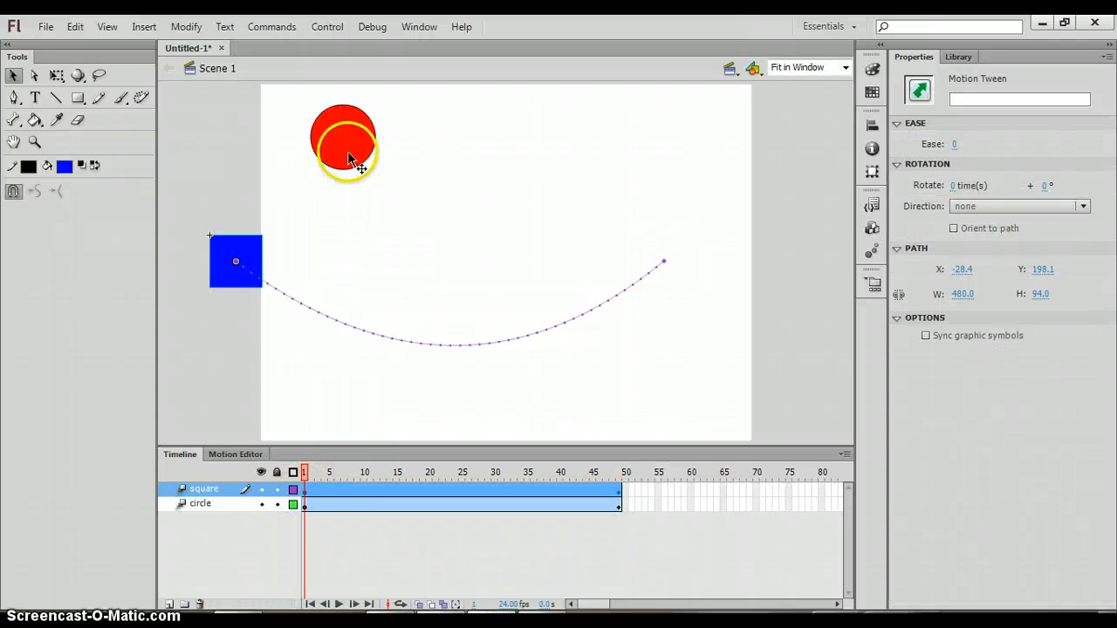
pyautogui.click(305, 505)
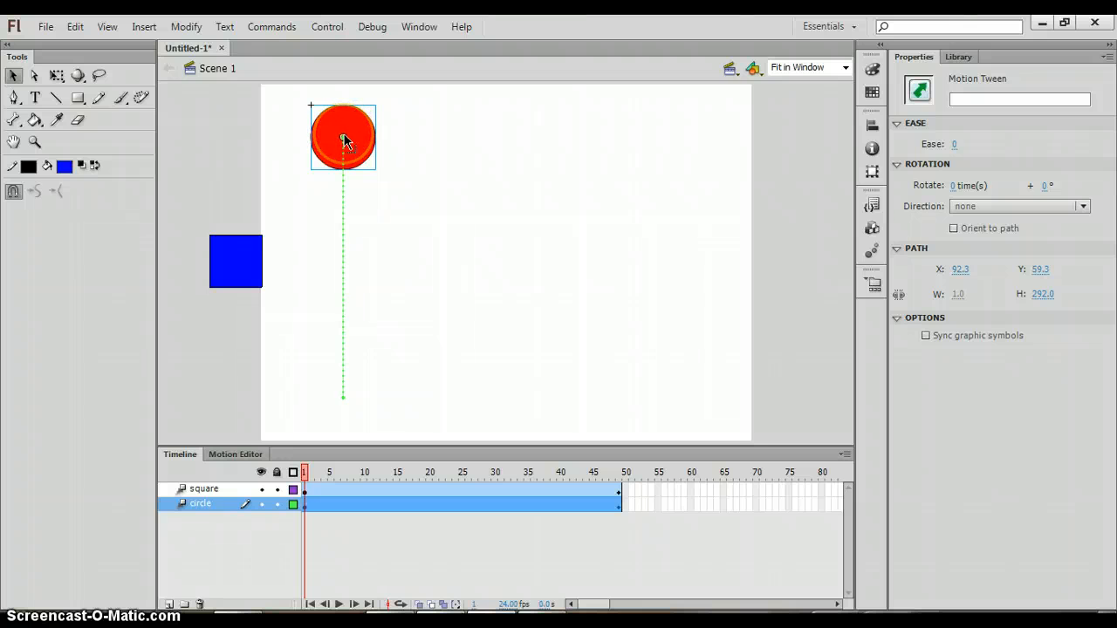
pyautogui.moveTo(344, 139); pyautogui.dragTo(346, 205)
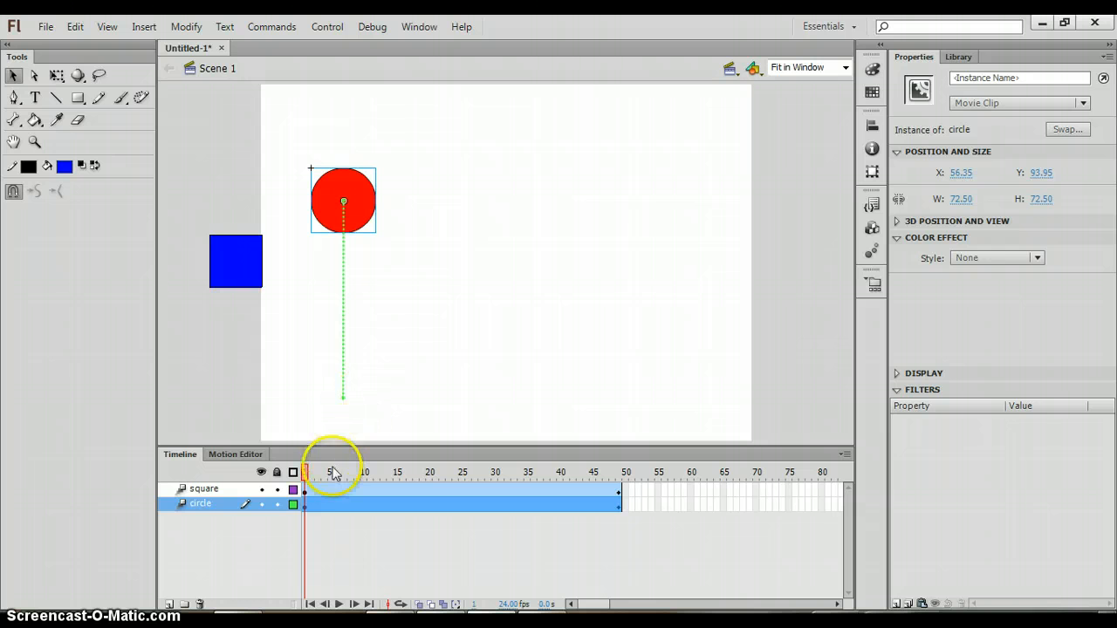
# Play the timeline to preview both animations
pyautogui.click(305, 487)
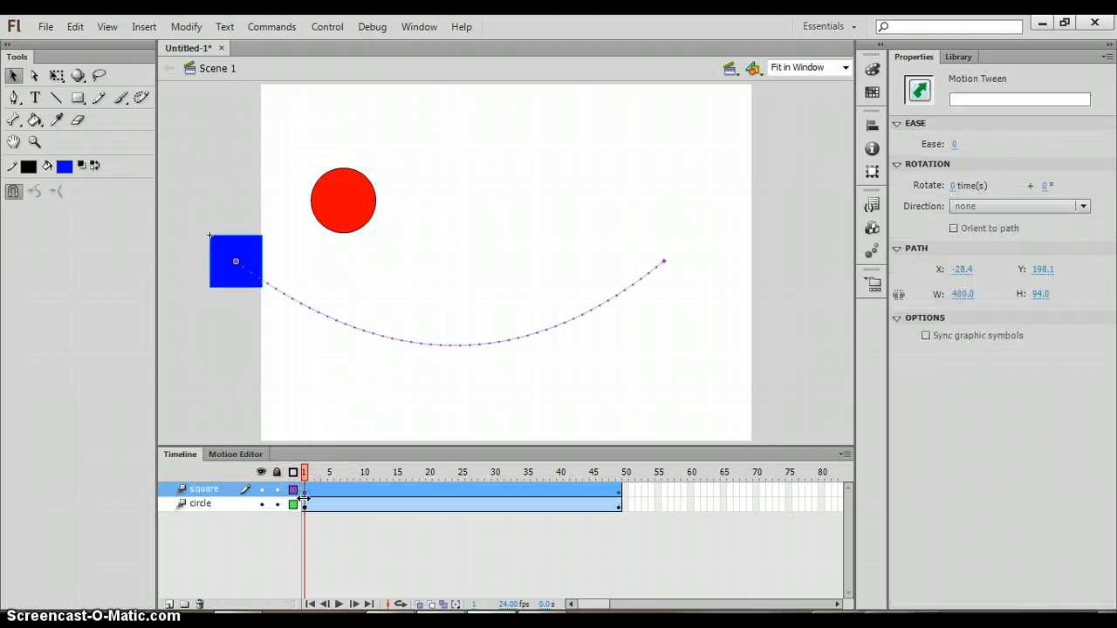
pyautogui.click(300, 495)
pyautogui.press('Return')
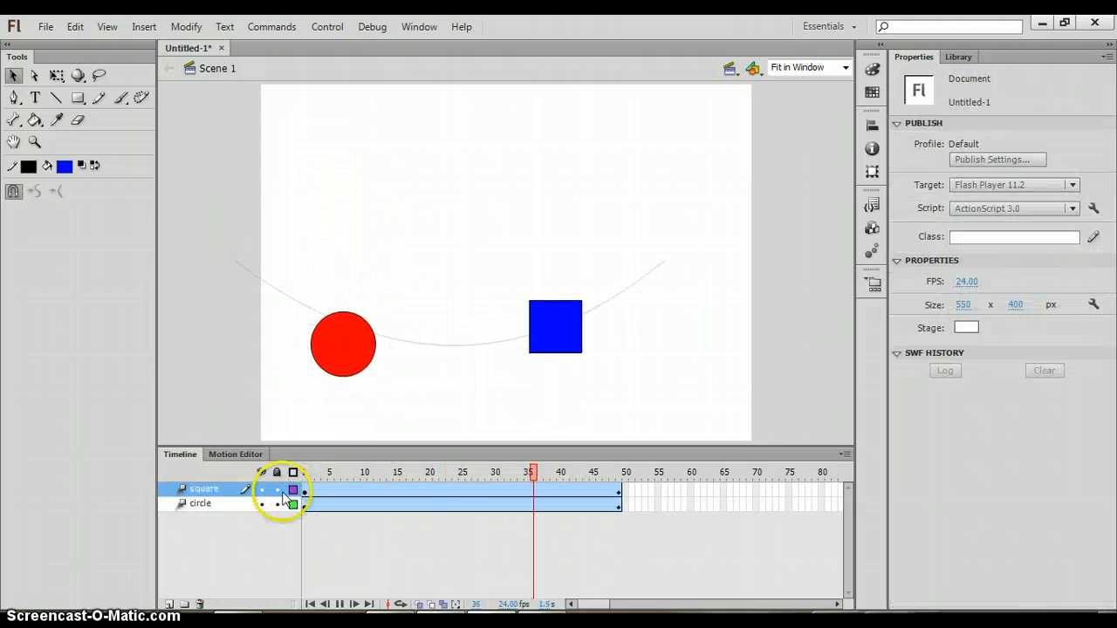
# At frame 1, move the circle further down to about Y 156
pyautogui.click(296, 489)
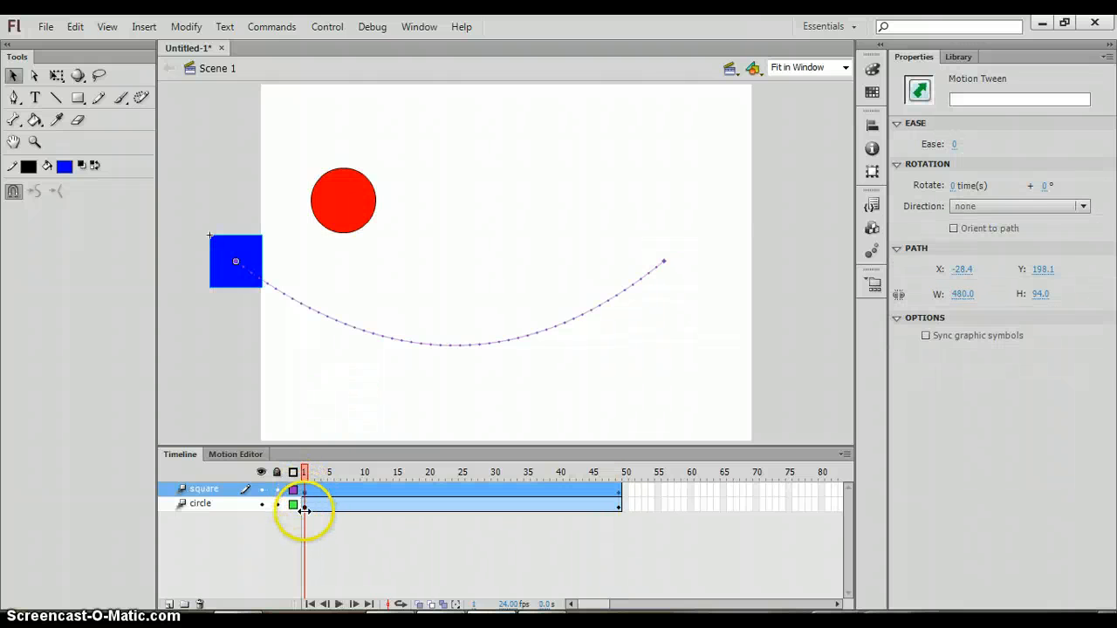
pyautogui.click(304, 506)
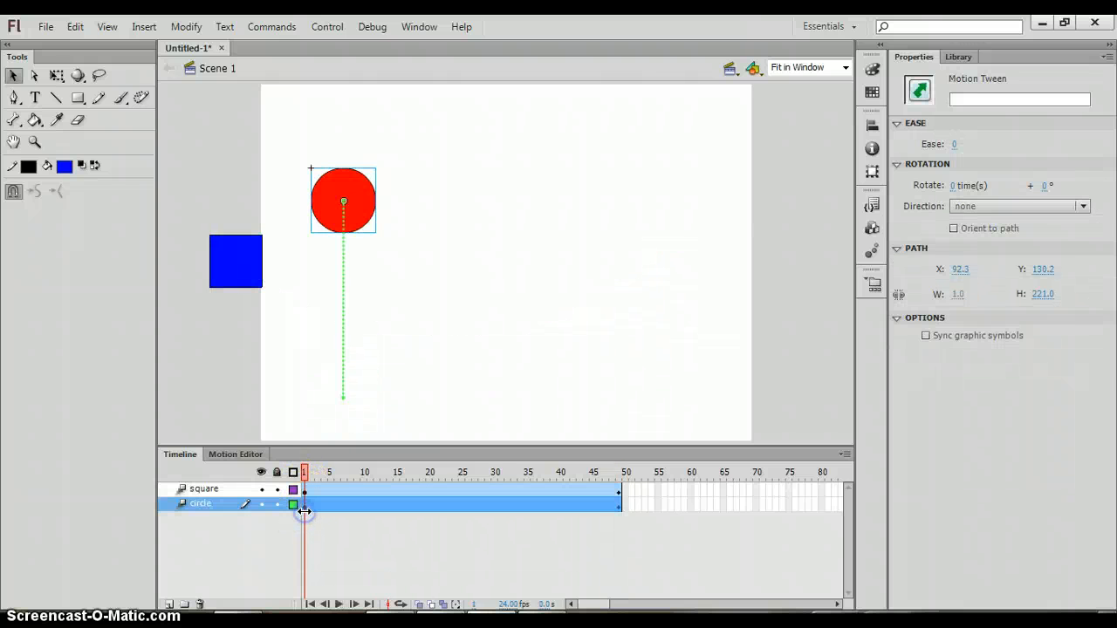
pyautogui.click(344, 201)
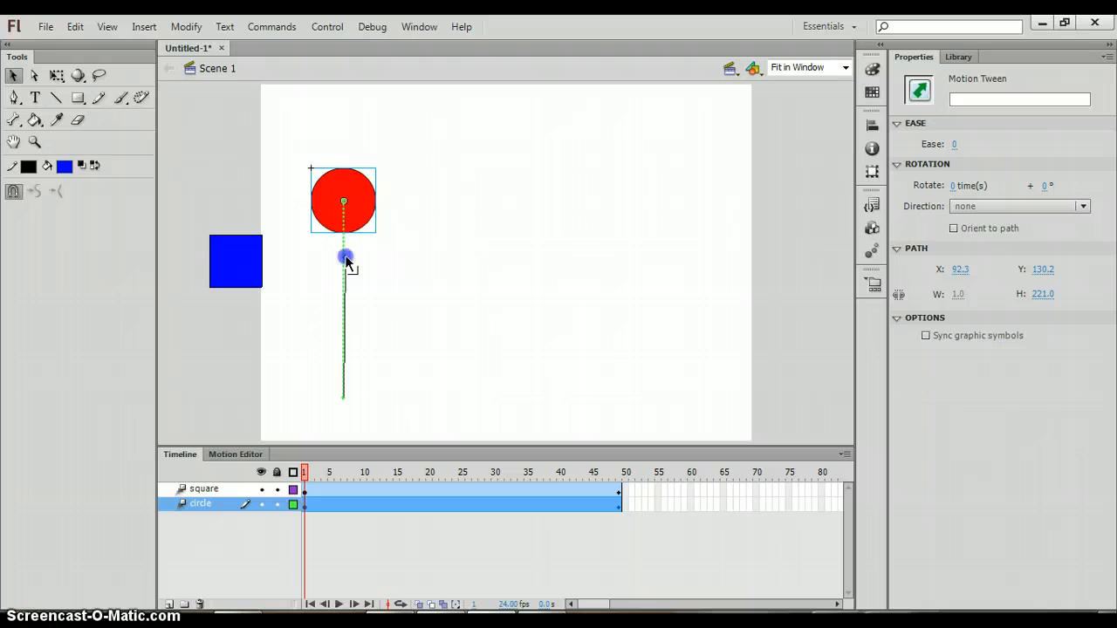
pyautogui.moveTo(346, 260); pyautogui.dragTo(345, 260)
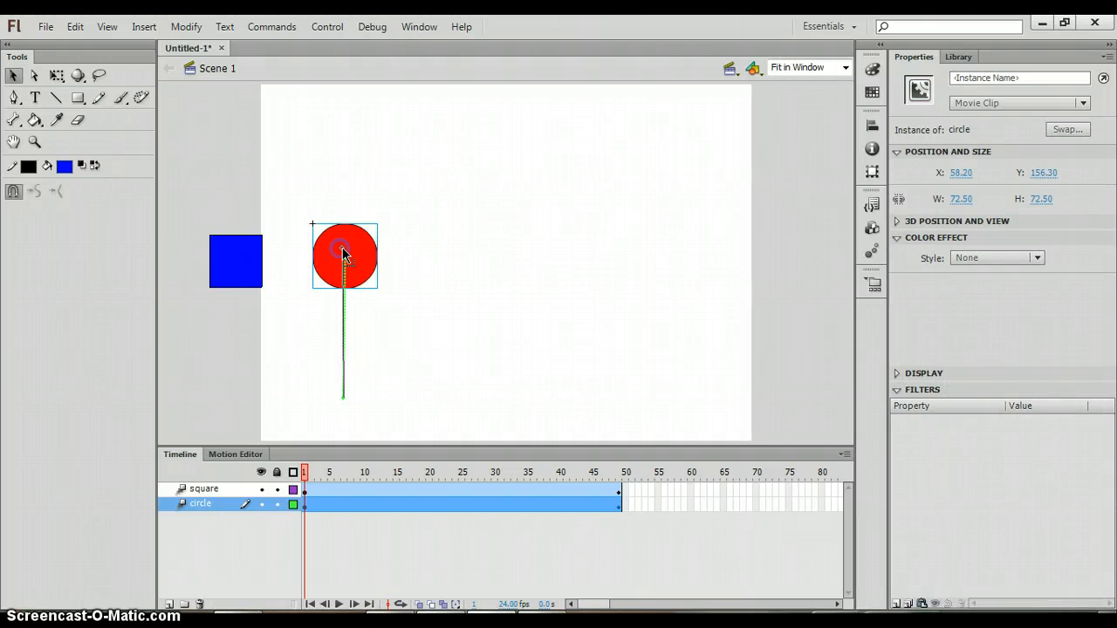
pyautogui.moveTo(344, 254); pyautogui.dragTo(343, 254)
# Play the timeline to check the circle's shorter motion
pyautogui.press('Return')
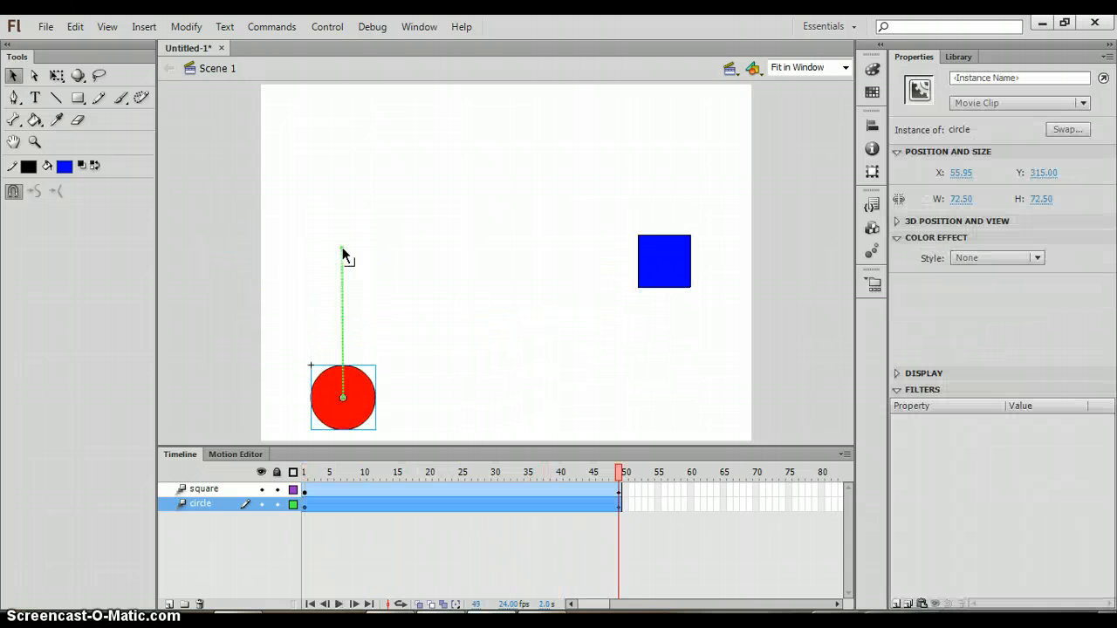
pyautogui.press('Return')
pyautogui.click(272, 384)
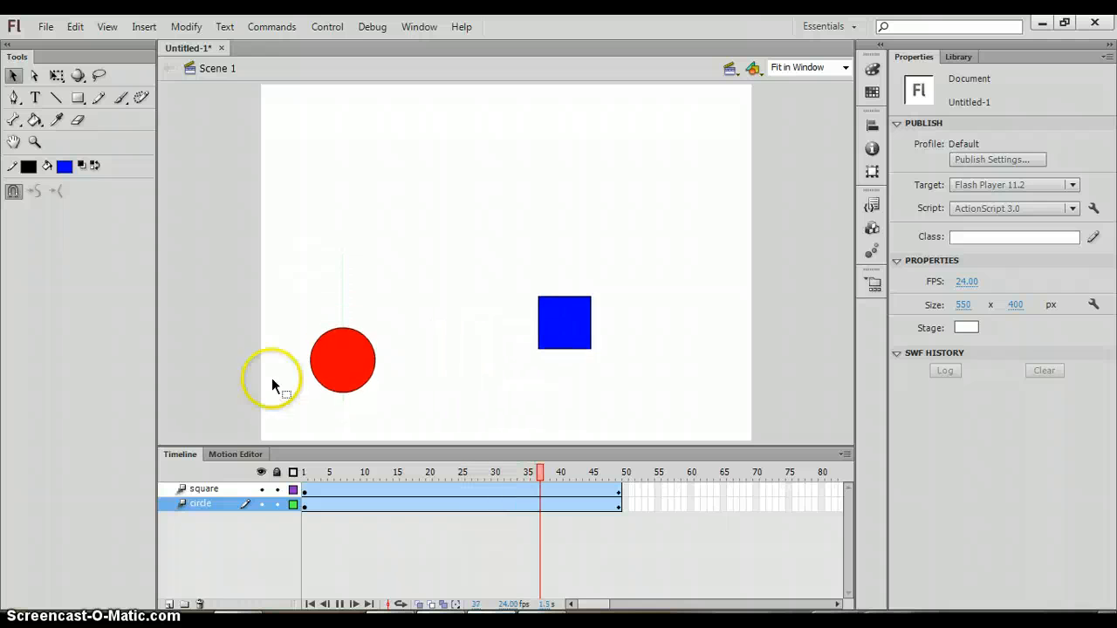
# Move the circle layer above the square layer
pyautogui.click(216, 510)
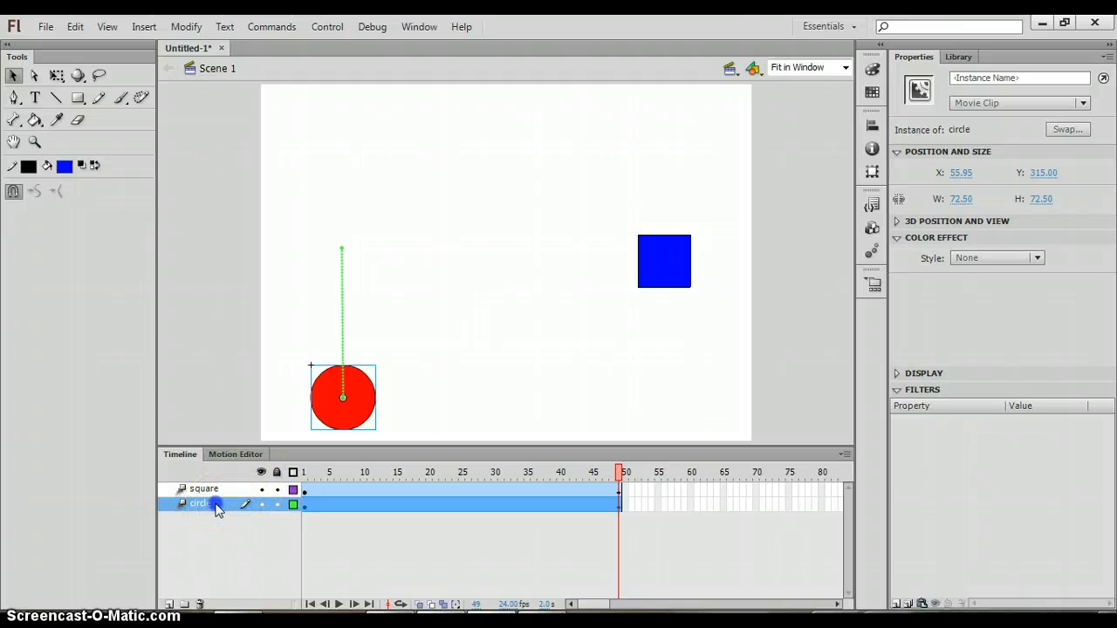
pyautogui.moveTo(216, 509); pyautogui.dragTo(217, 495)
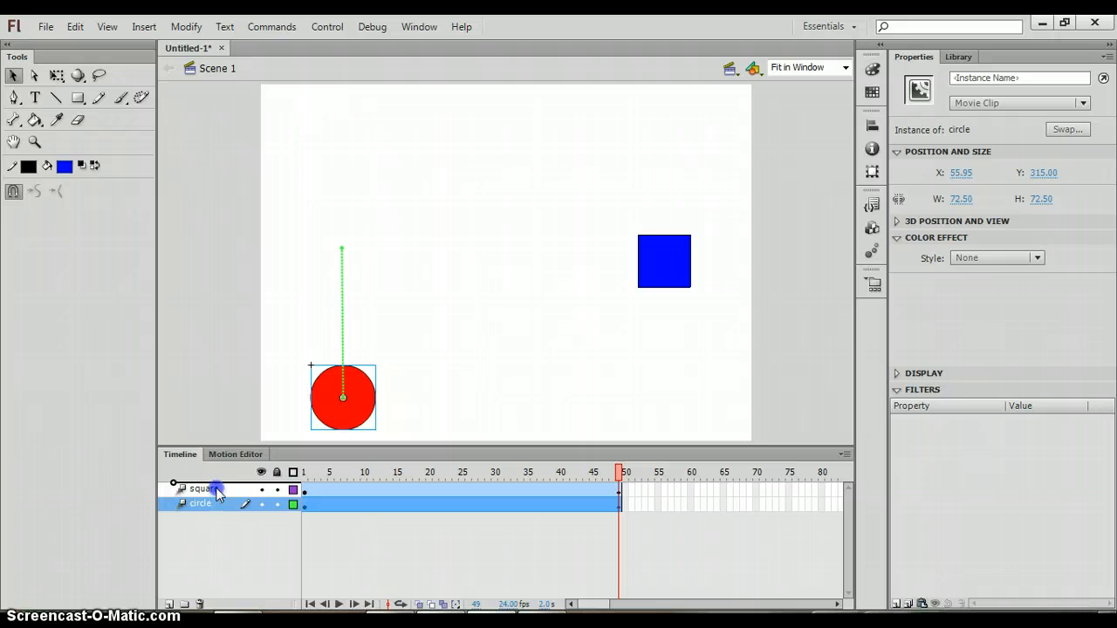
pyautogui.moveTo(216, 490); pyautogui.dragTo(218, 492)
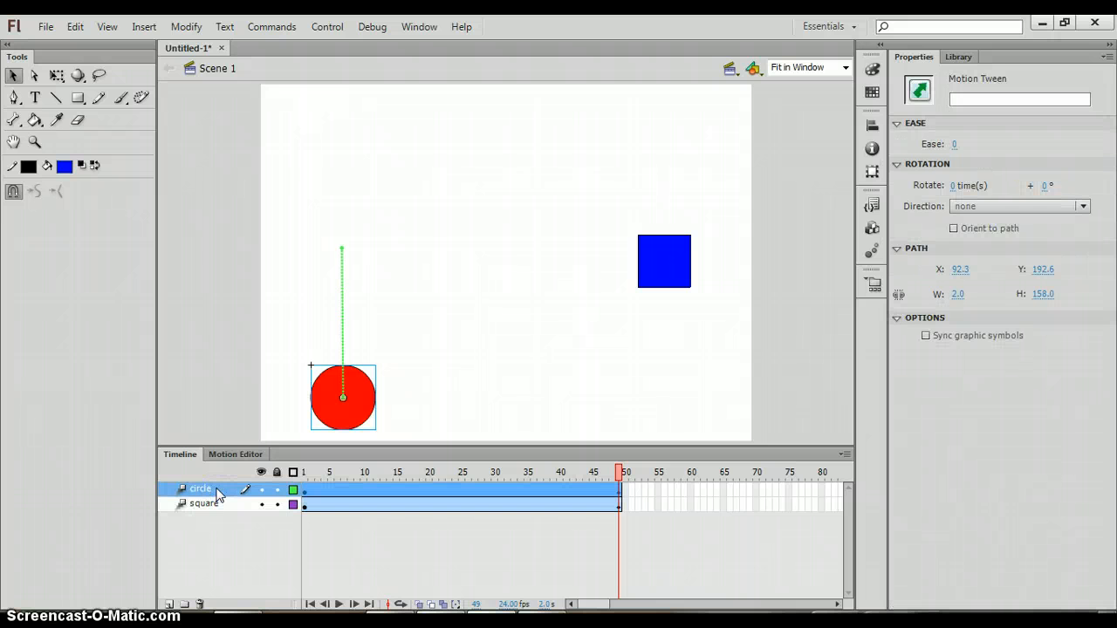
# Play the timeline to preview the animation with the reordered layers
pyautogui.press('Return')
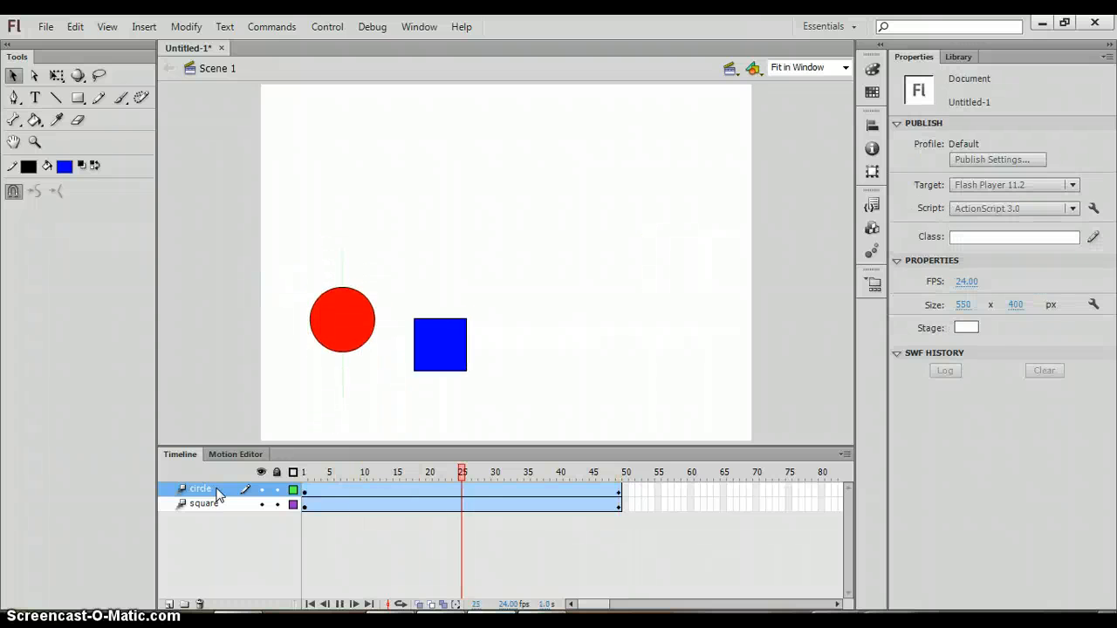
pyautogui.press('Return')
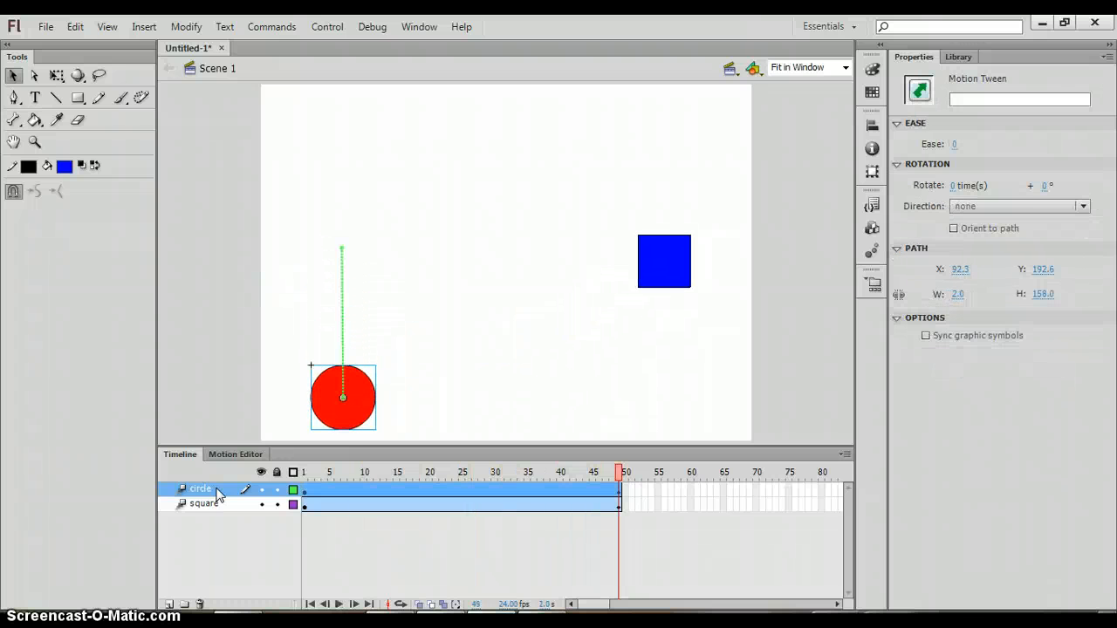
pyautogui.press('Return')
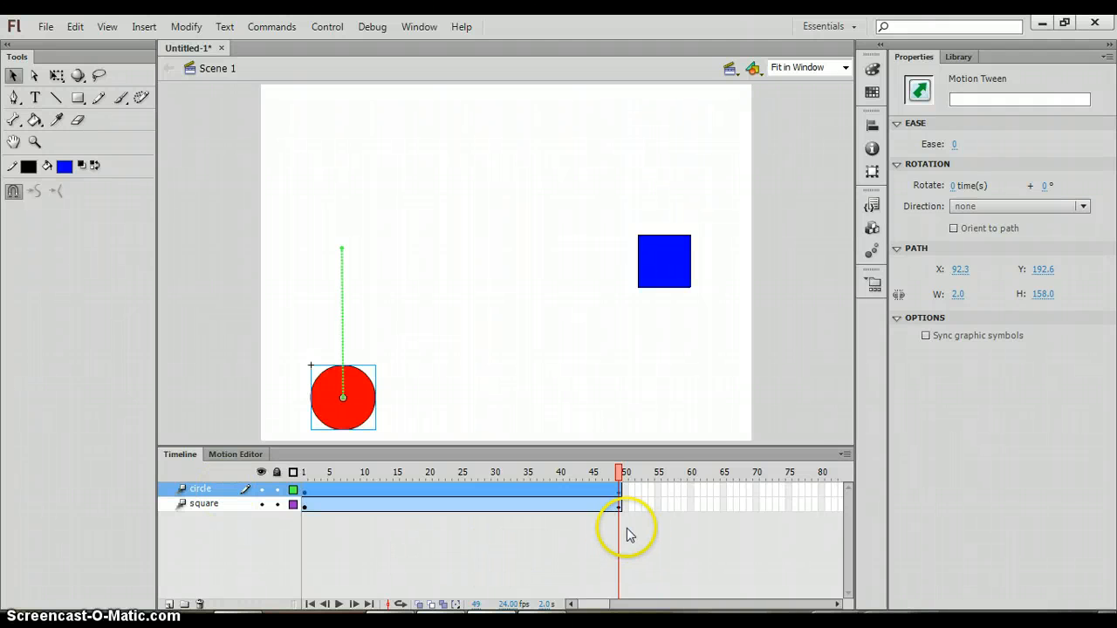
# Set the timeline frame size to Medium and then to Large
pyautogui.click(846, 454)
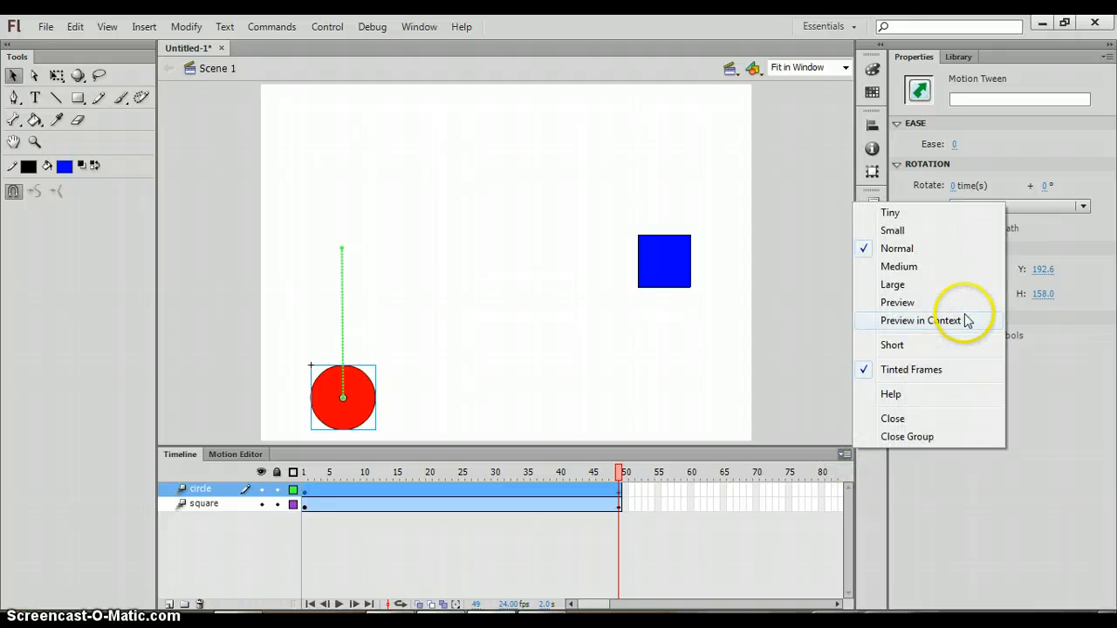
pyautogui.click(925, 266)
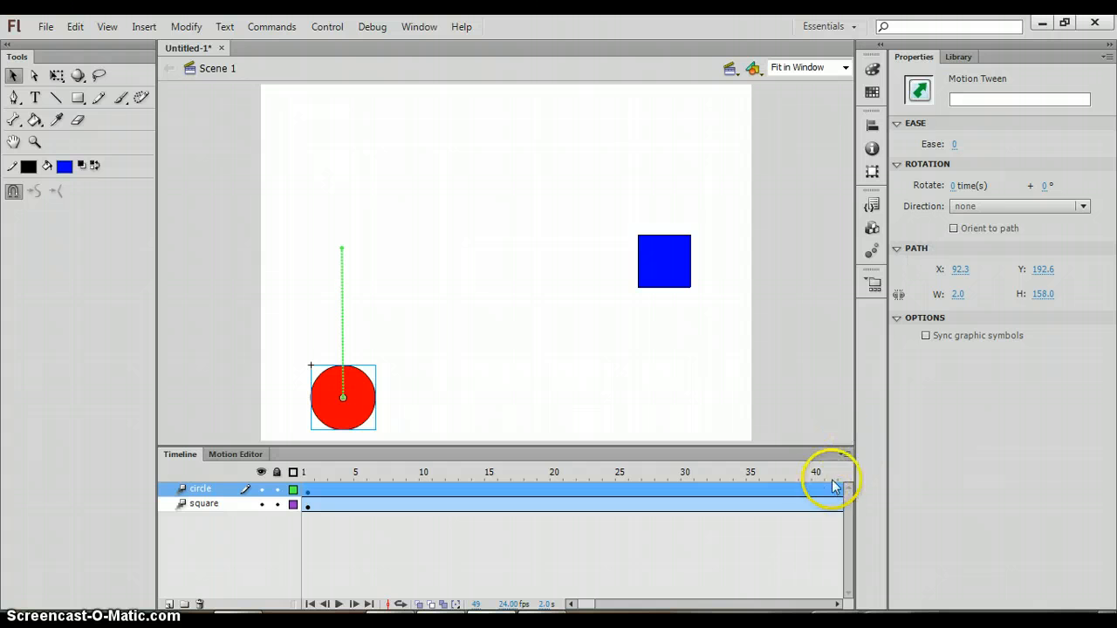
pyautogui.click(845, 456)
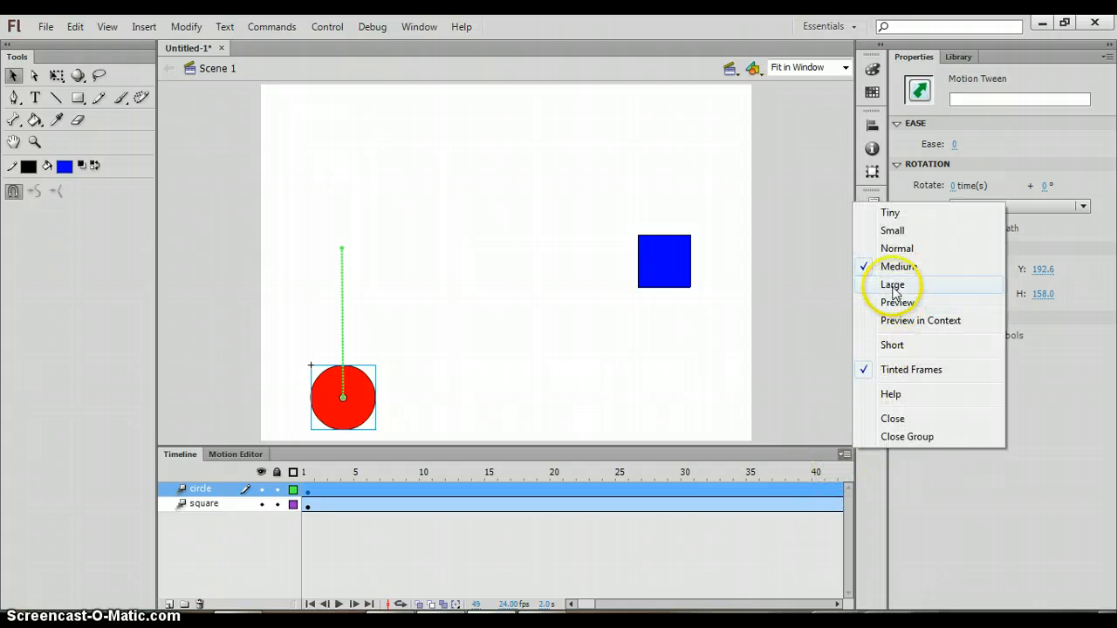
pyautogui.click(883, 284)
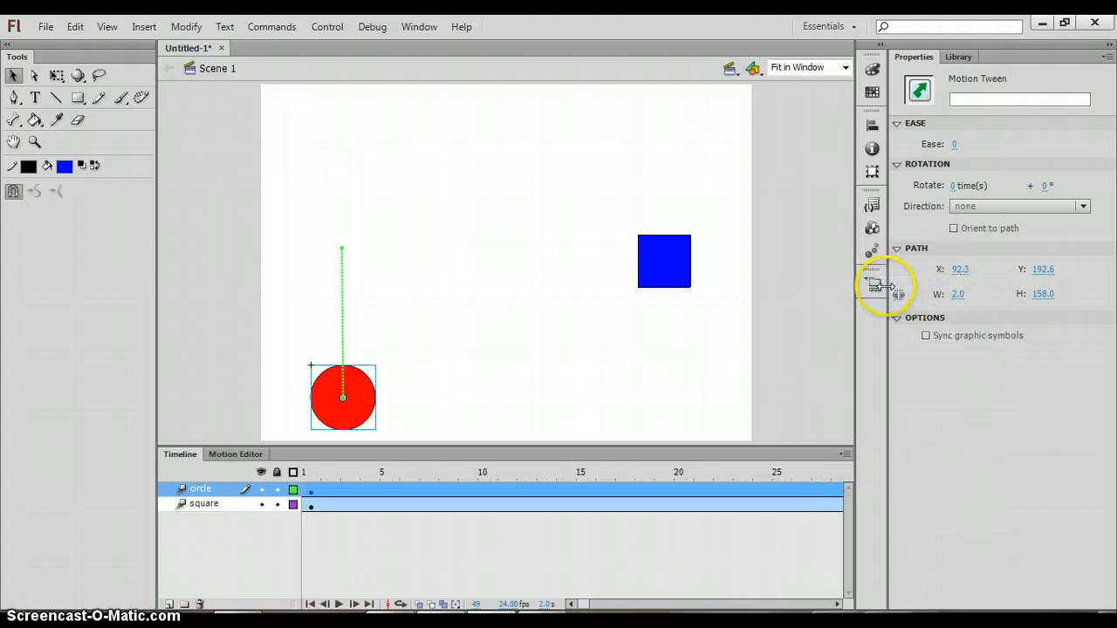
# Switch the timeline frame view to Tiny and then to Preview
pyautogui.click(844, 455)
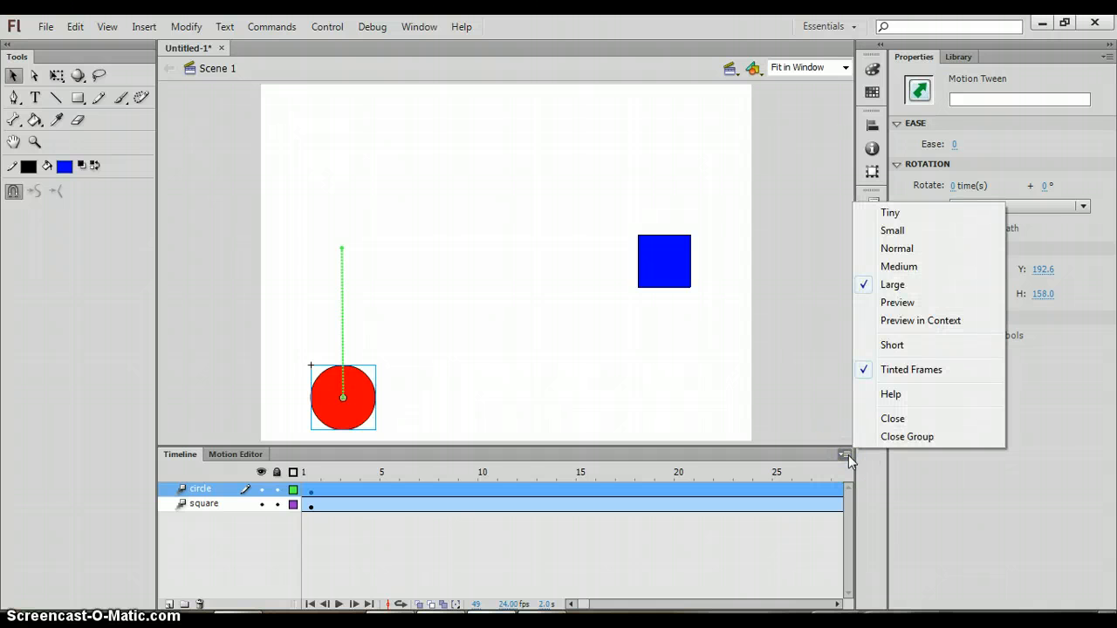
pyautogui.click(914, 213)
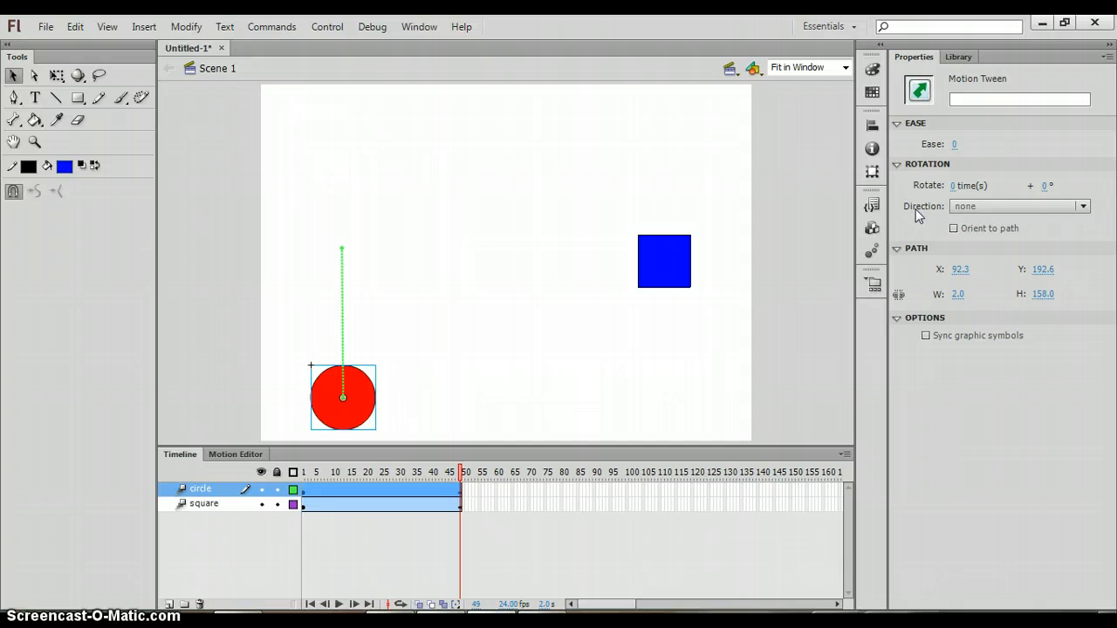
pyautogui.click(838, 457)
pyautogui.click(907, 303)
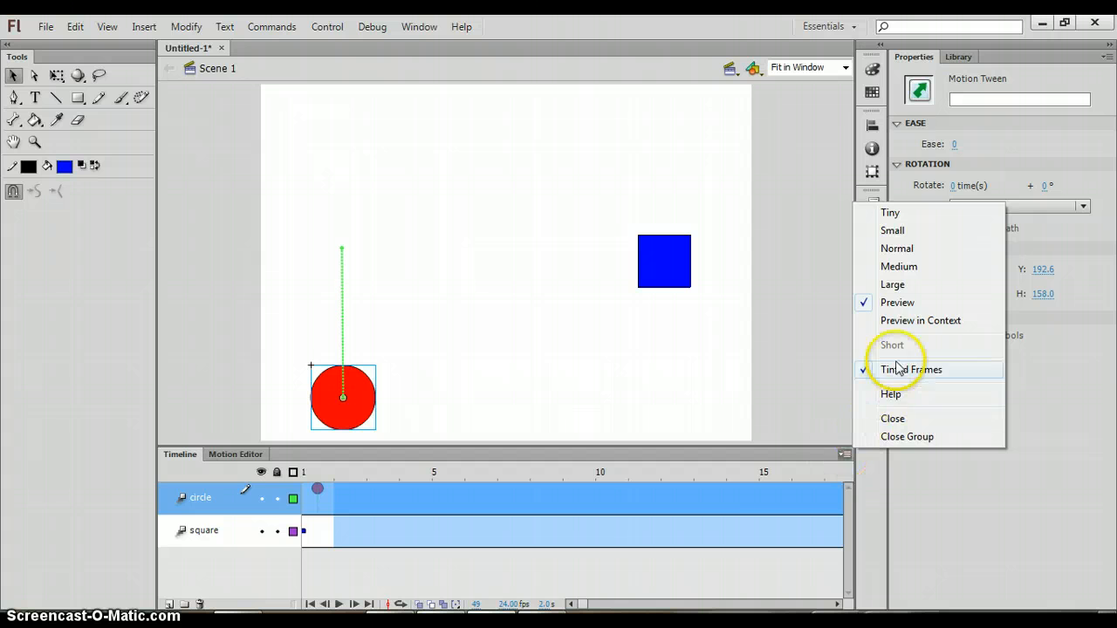
# Switch the timeline frames to Preview in Context and play the animation
pyautogui.click(898, 321)
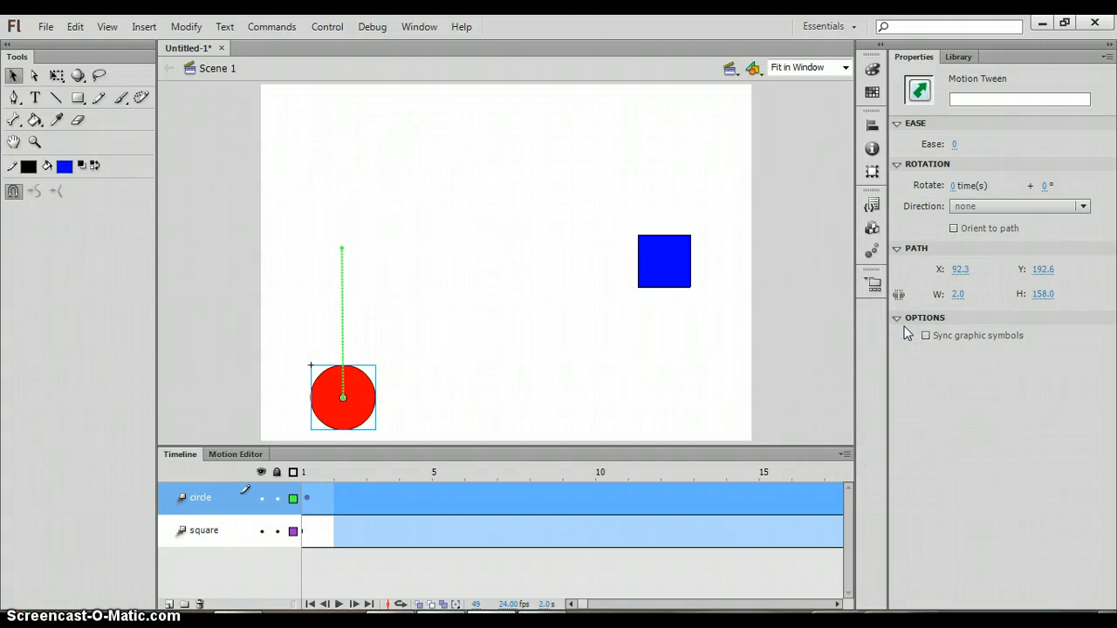
pyautogui.click(845, 455)
pyautogui.click(847, 455)
pyautogui.press('Return')
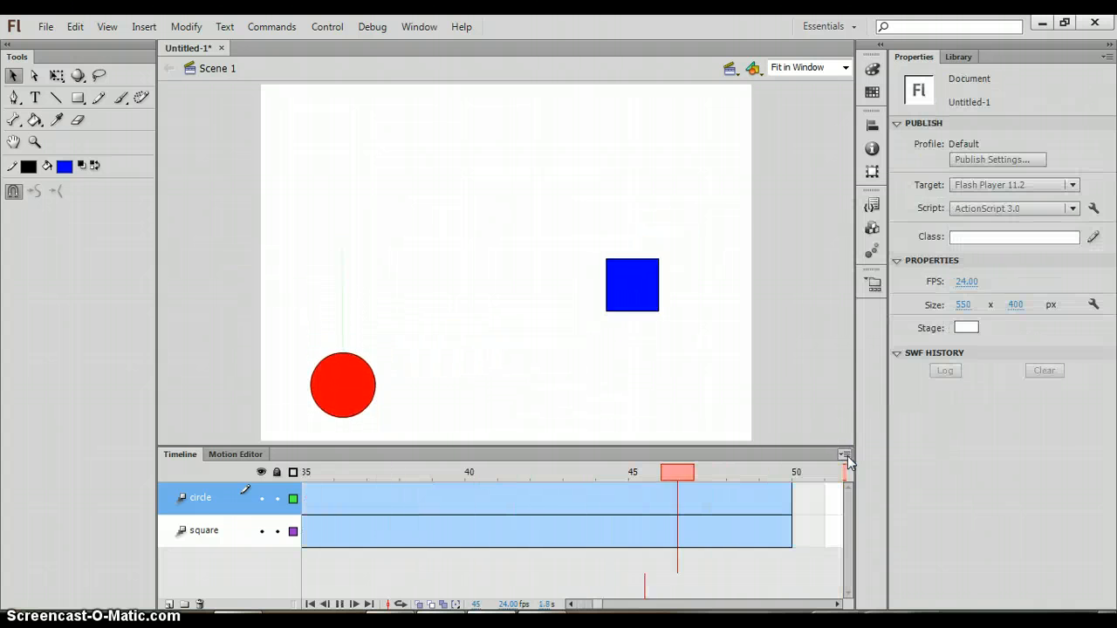
# Play the circle's tween and set the timeline frame size back to Normal
pyautogui.click(777, 486)
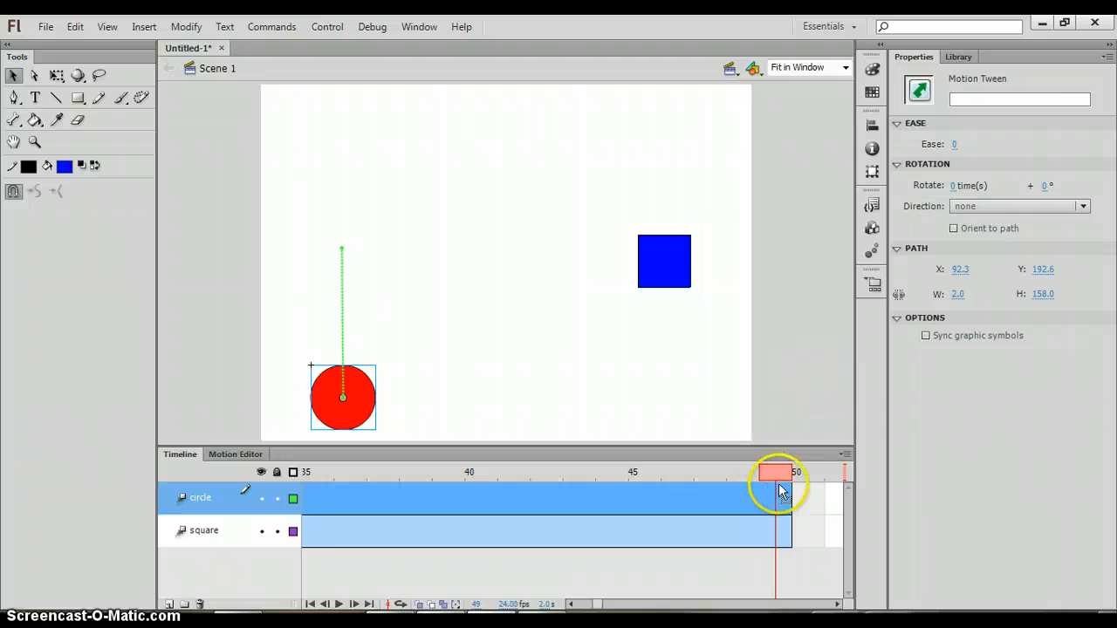
pyautogui.press('Return')
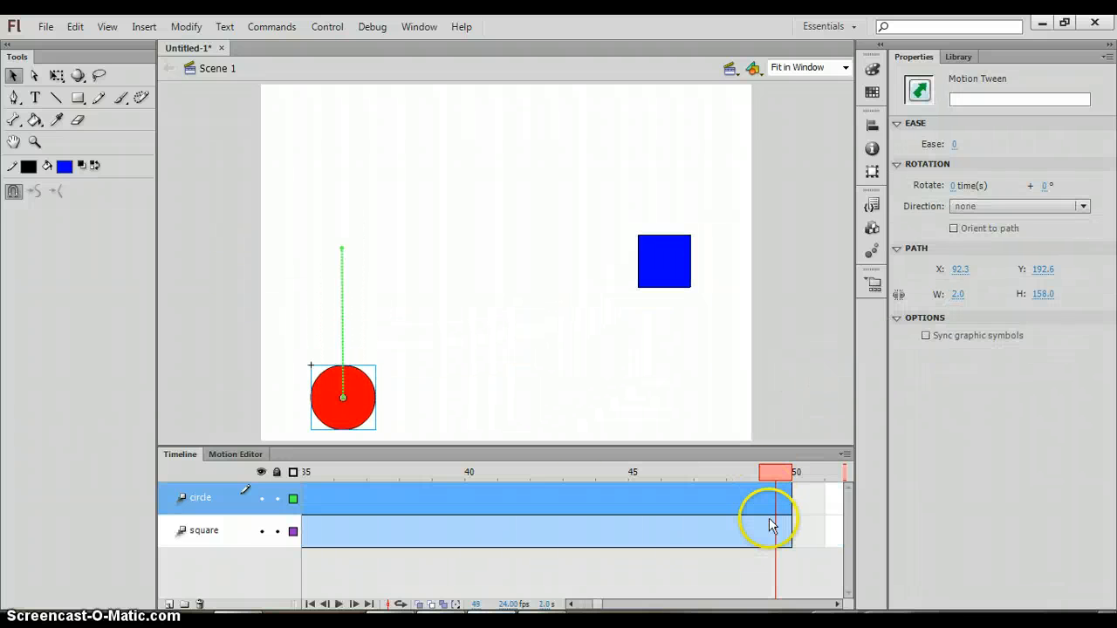
pyautogui.click(844, 455)
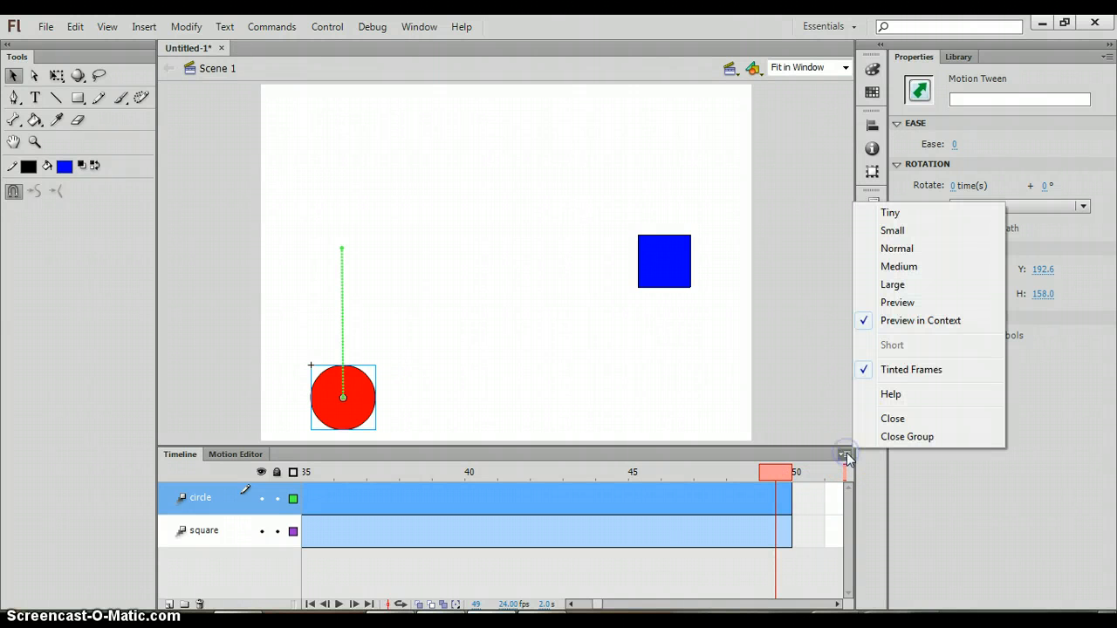
pyautogui.click(916, 249)
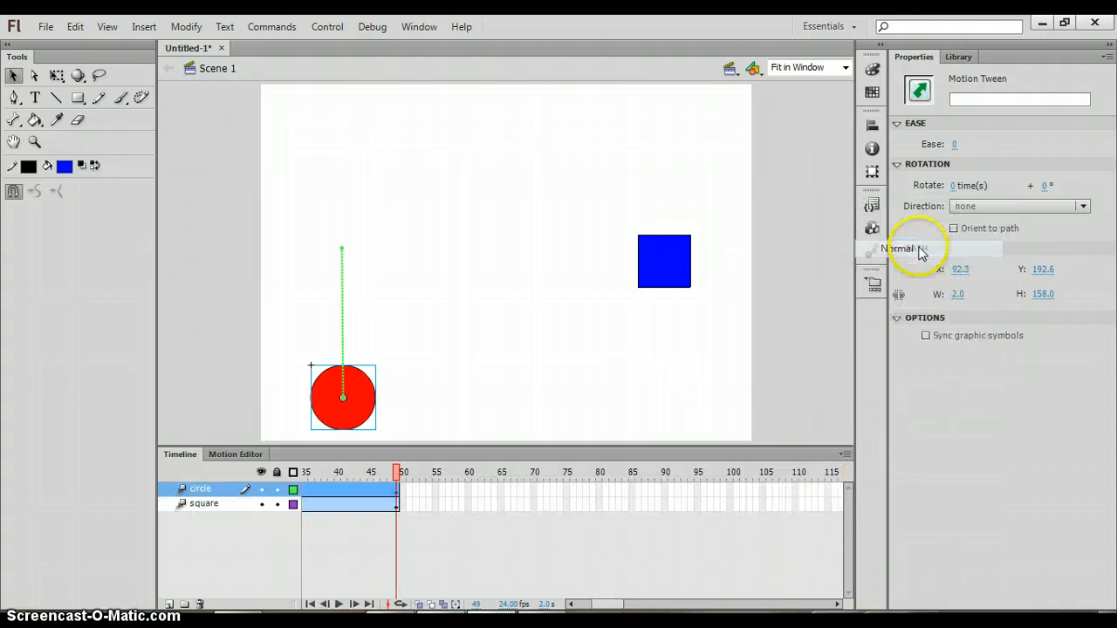
# Set the document frame rate to 28 fps and play the animation
pyautogui.click(585, 390)
pyautogui.click(556, 548)
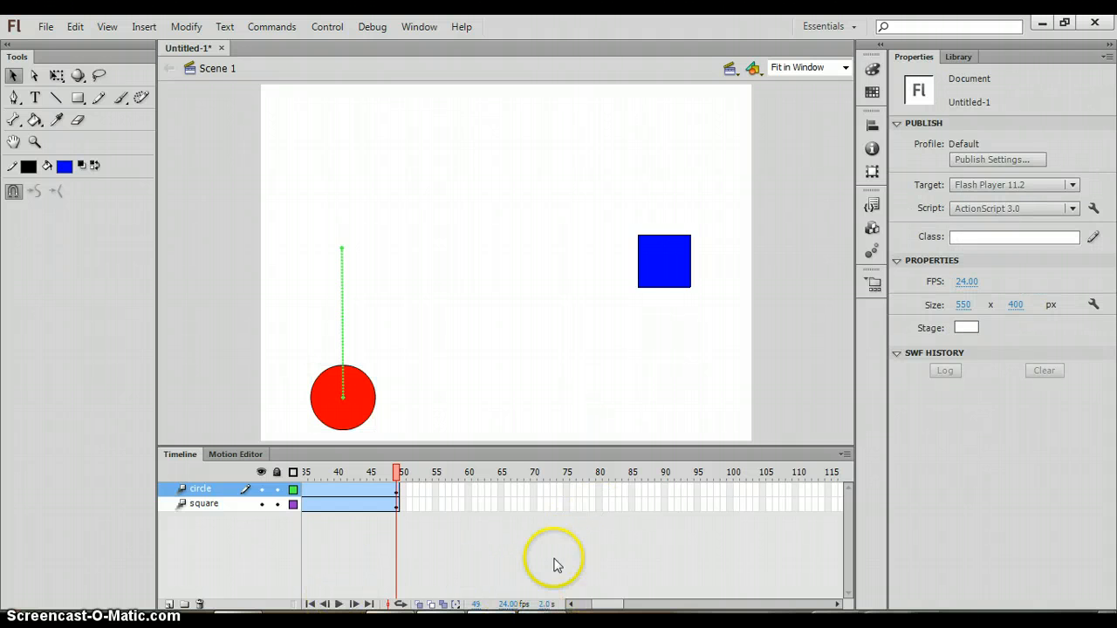
pyautogui.click(507, 607)
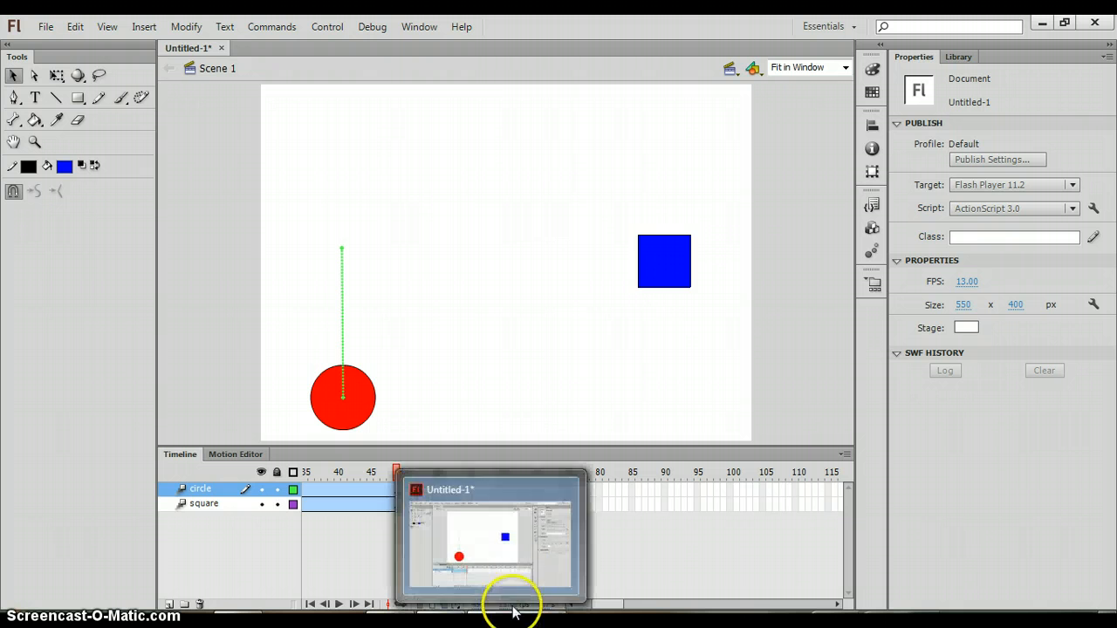
pyautogui.press('Return')
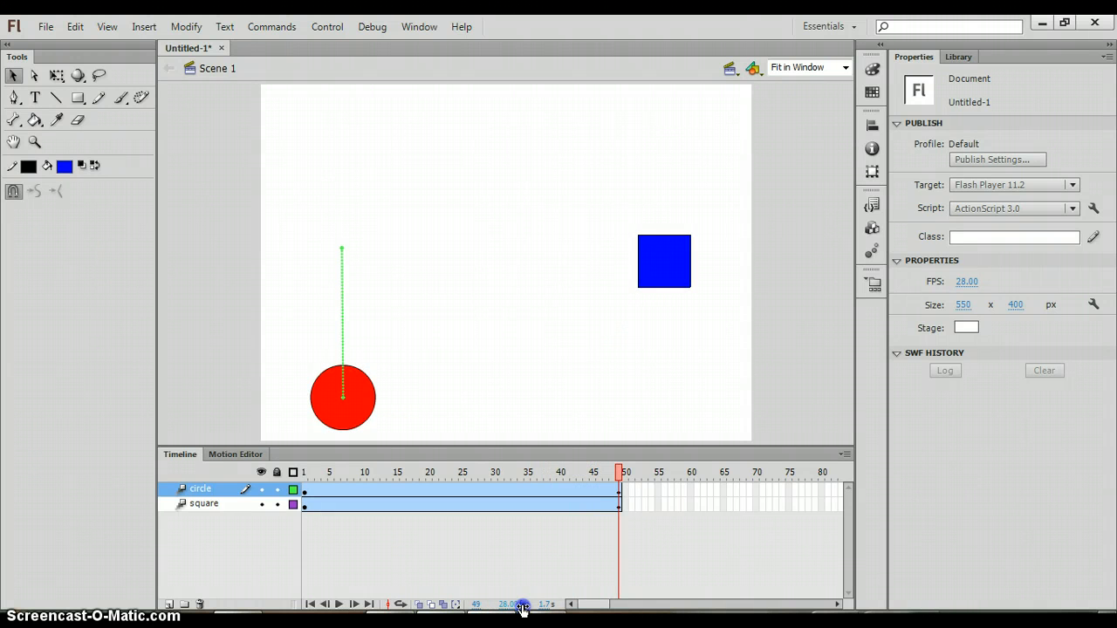
pyautogui.press('Return')
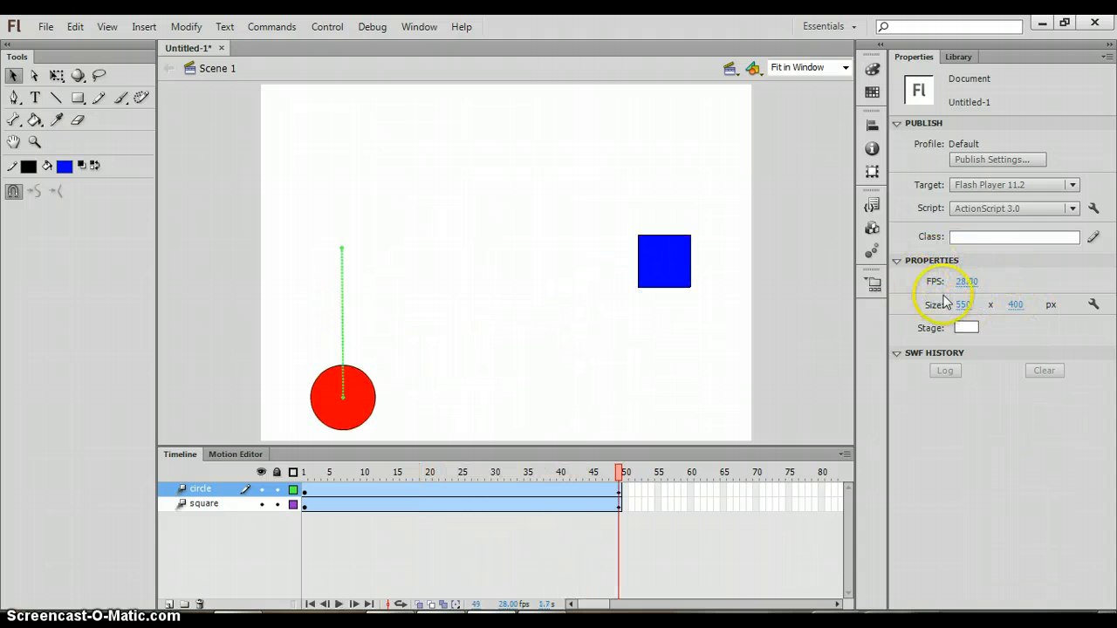
# Raise the document frame rate to 65 fps and play the animation
pyautogui.click(960, 281)
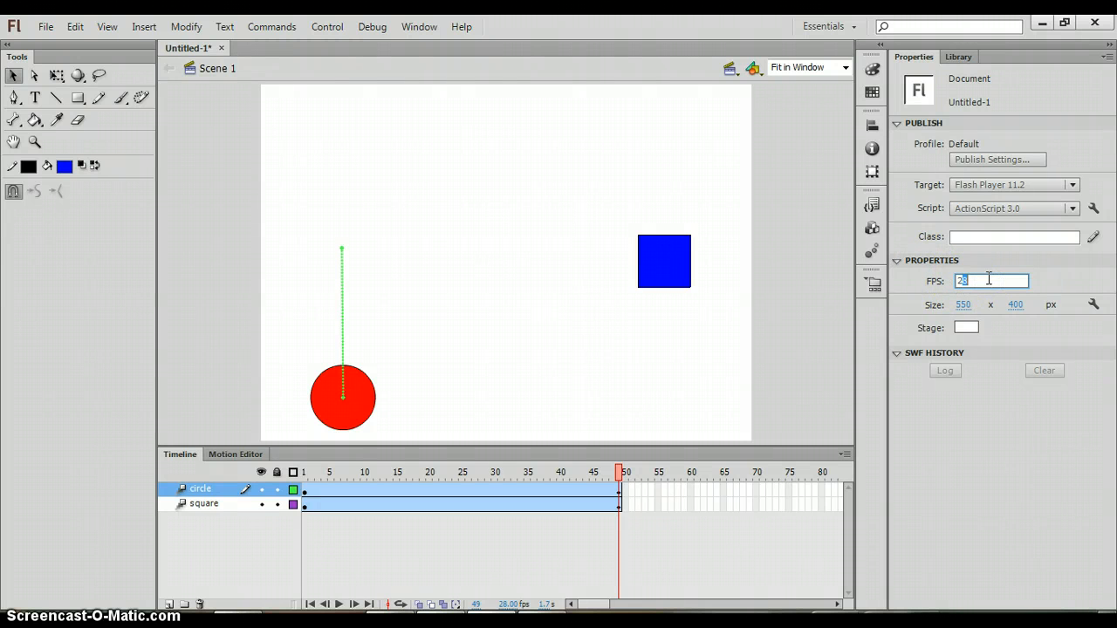
pyautogui.click(934, 285)
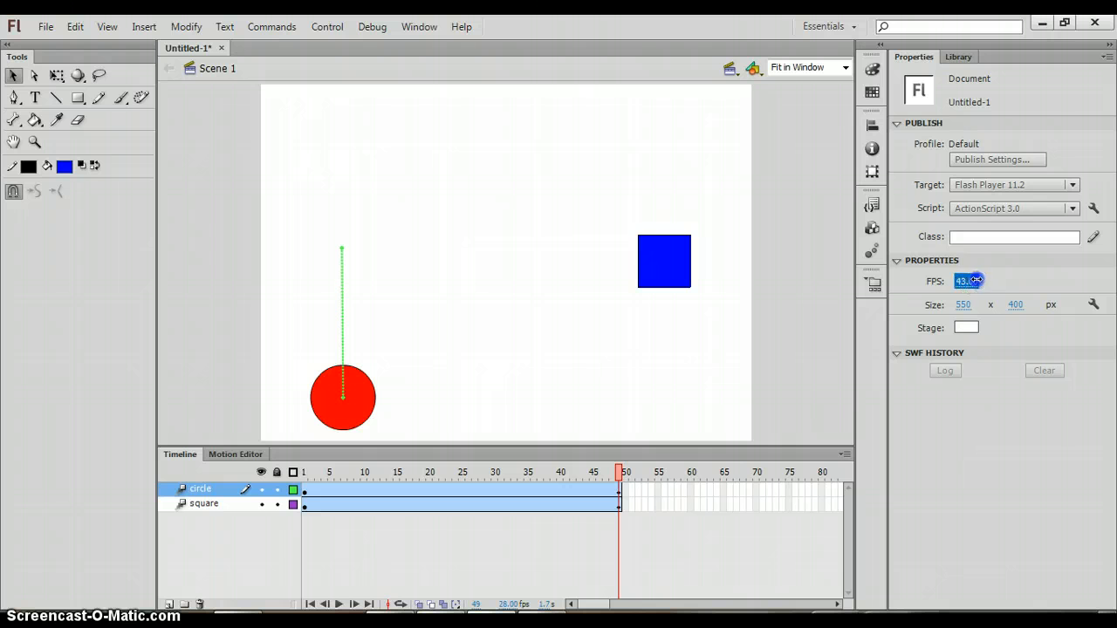
pyautogui.press('Return')
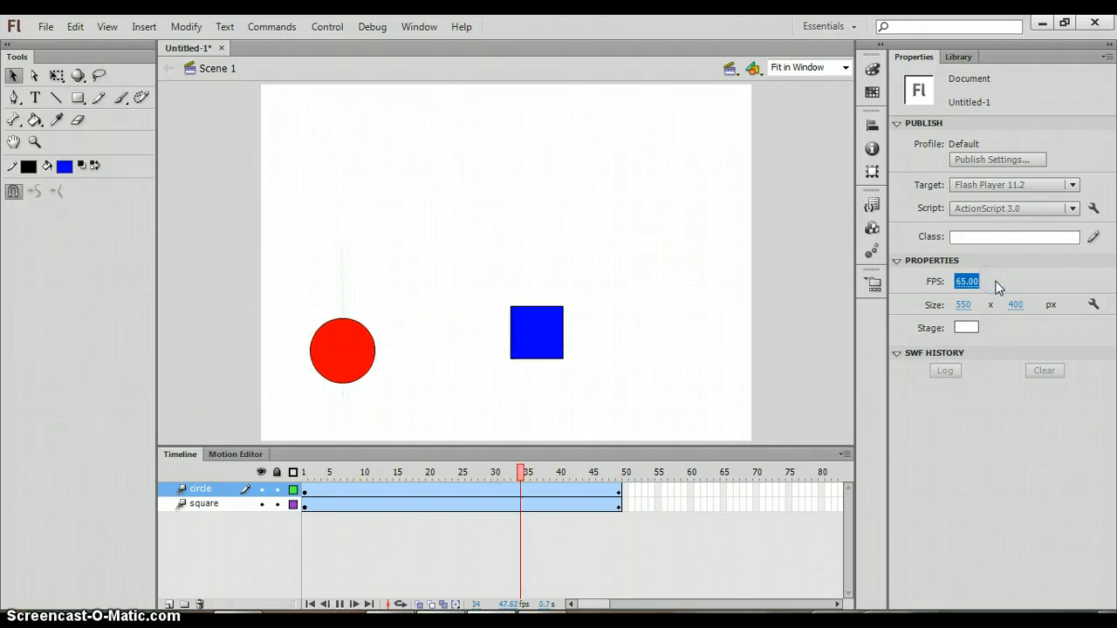
# Set the document frame rate to 10 fps and play the animation
pyautogui.click(962, 281)
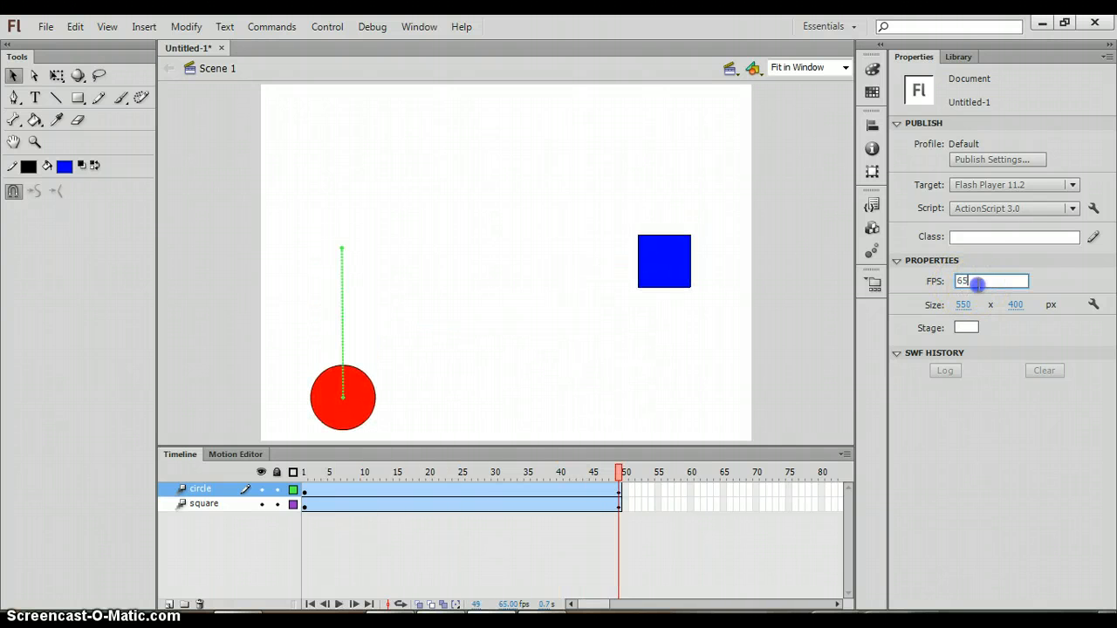
pyautogui.click(924, 281)
pyautogui.write('10')
pyautogui.click(1030, 291)
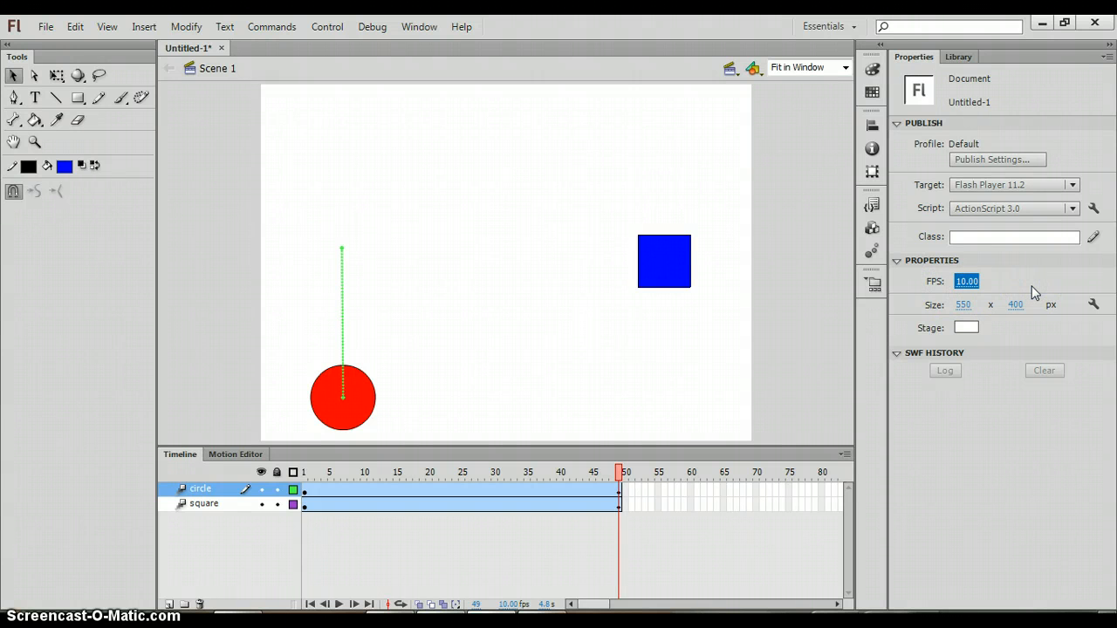
pyautogui.press('Return')
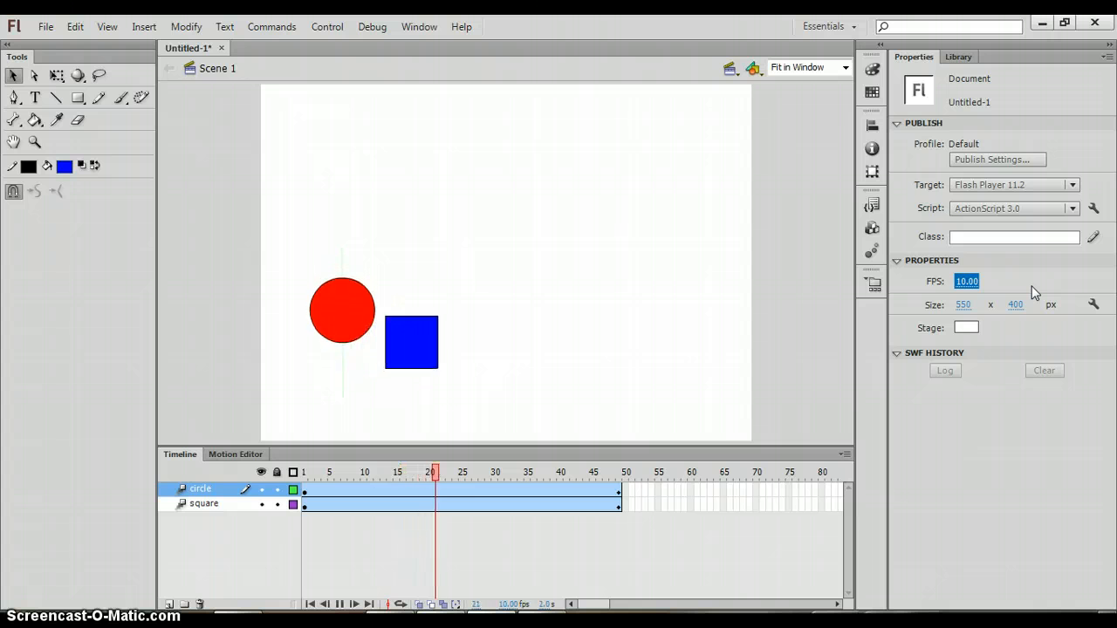